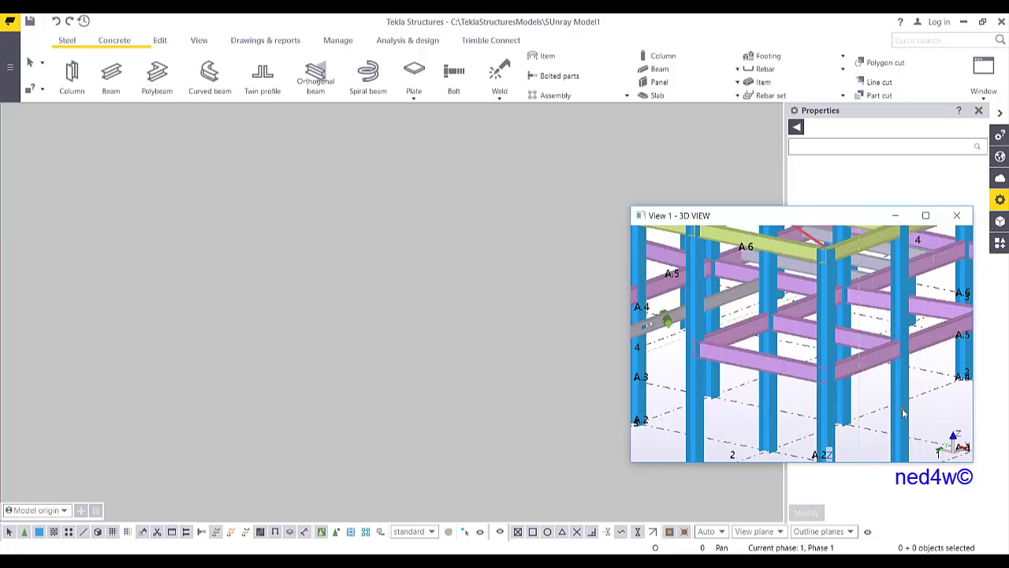
Create the lower beam's default part views and minimize the whole-model 3D view
right_click(747, 369)
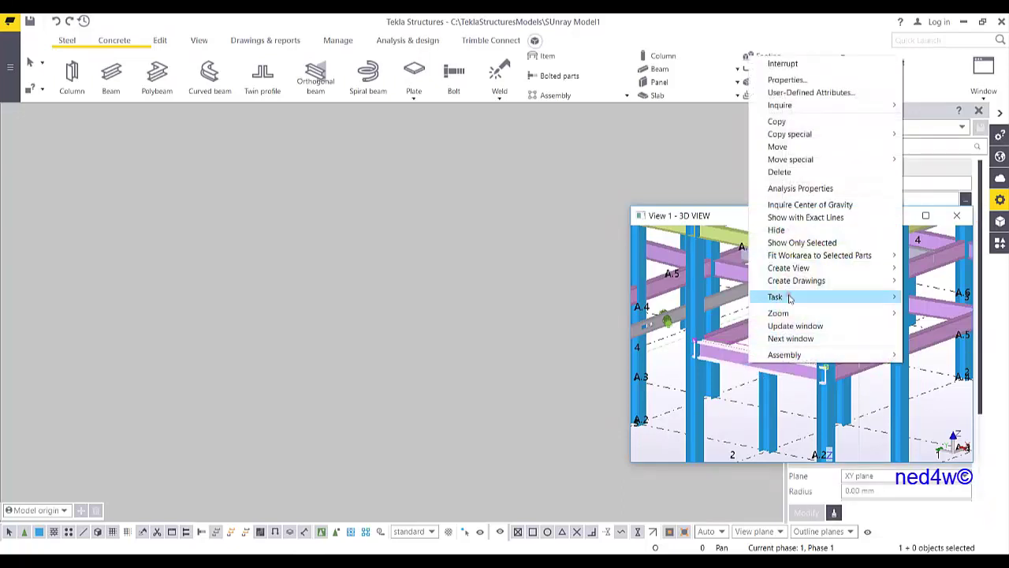
mouse_move(808, 269)
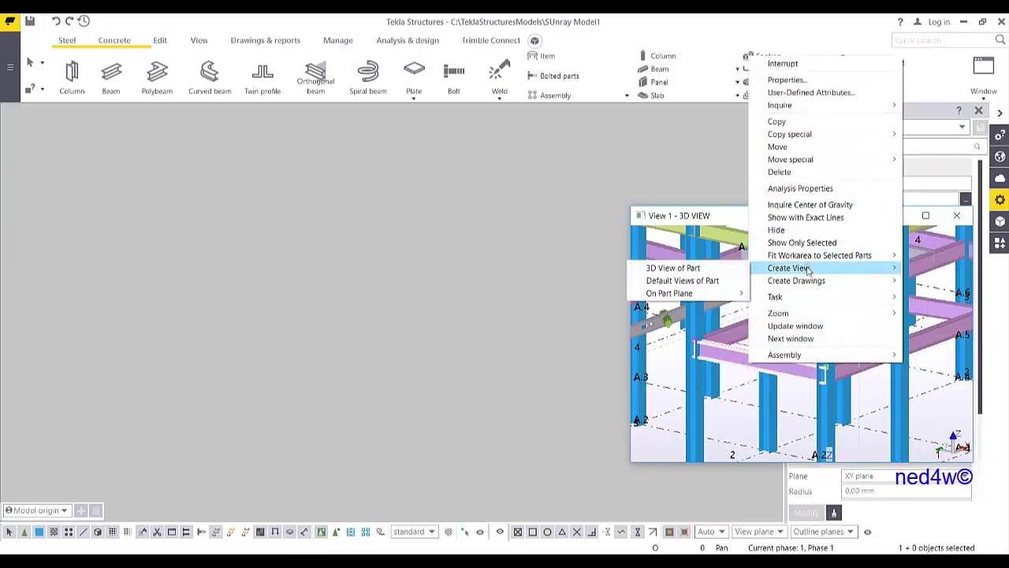
click(709, 282)
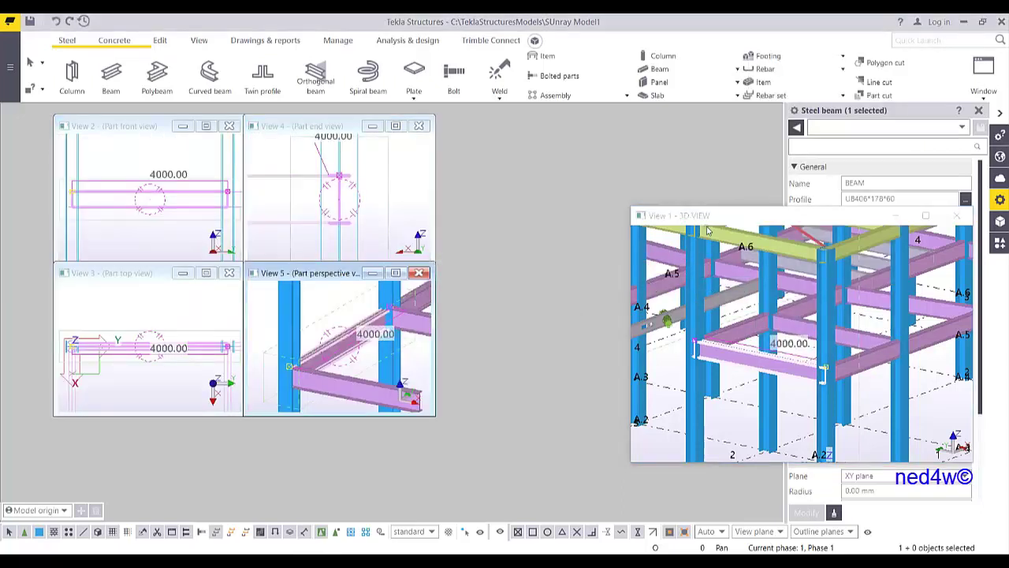
click(896, 216)
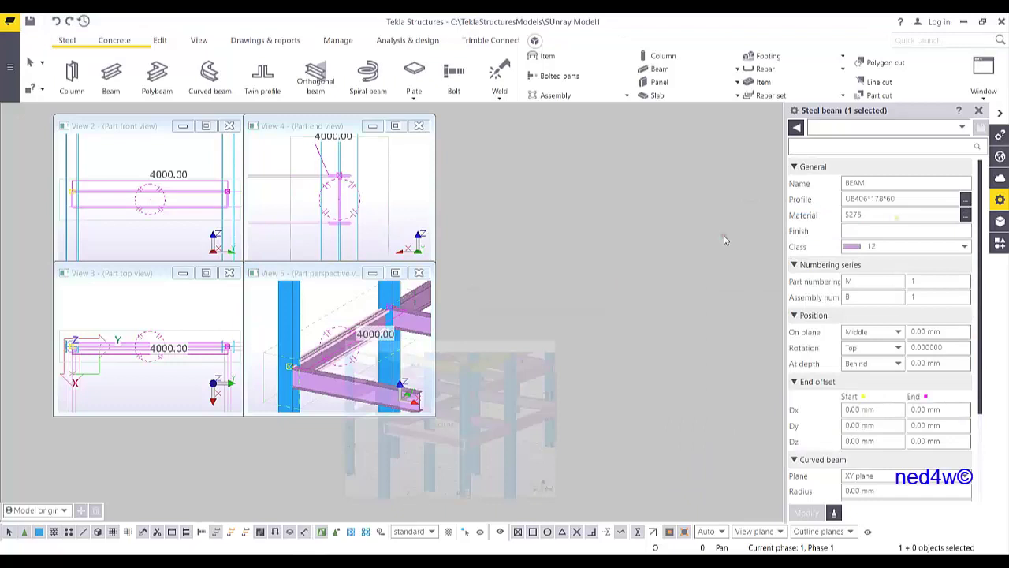
Enlarge the part front view to fill the workspace, shaded and zoomed onto the beam-to-column joint
drag(122, 127, 72, 119)
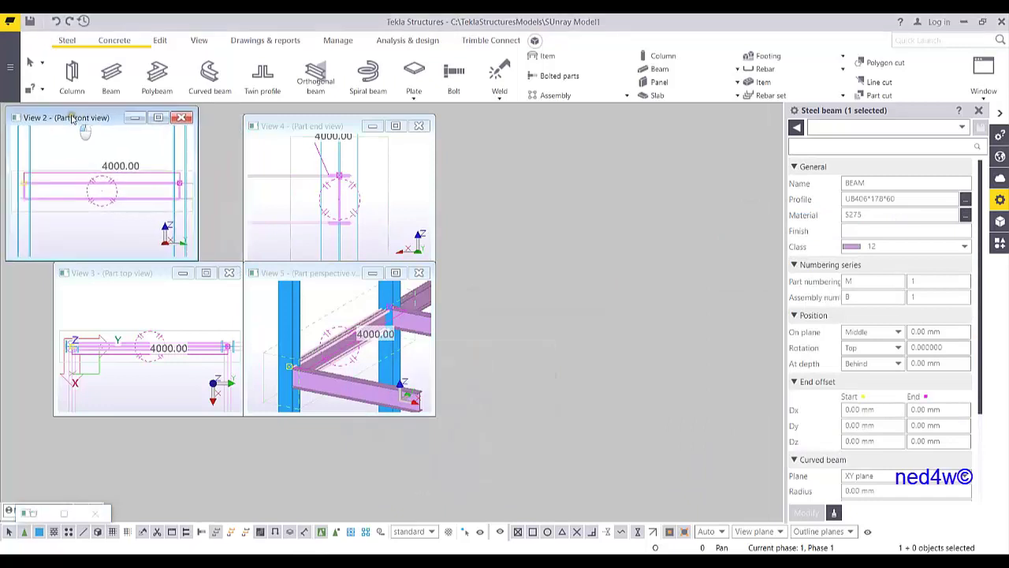
click(196, 260)
drag(195, 261, 780, 520)
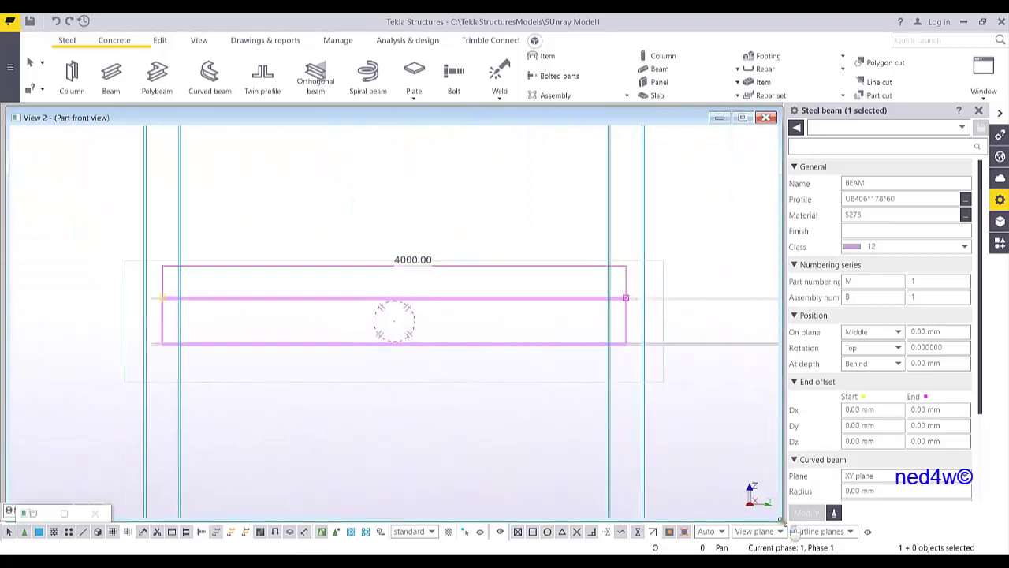
scroll(207, 333, up, 3)
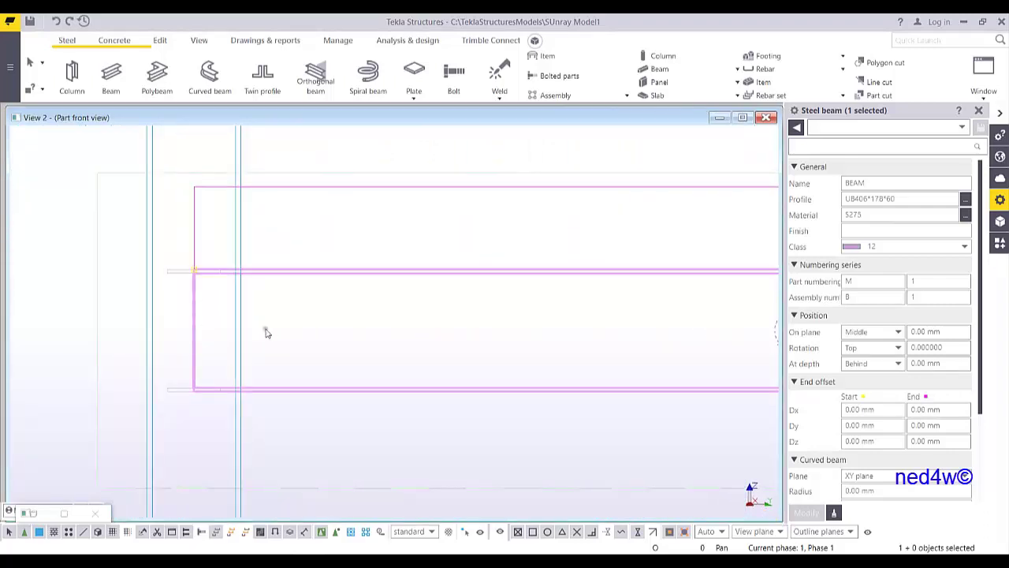
click(293, 245)
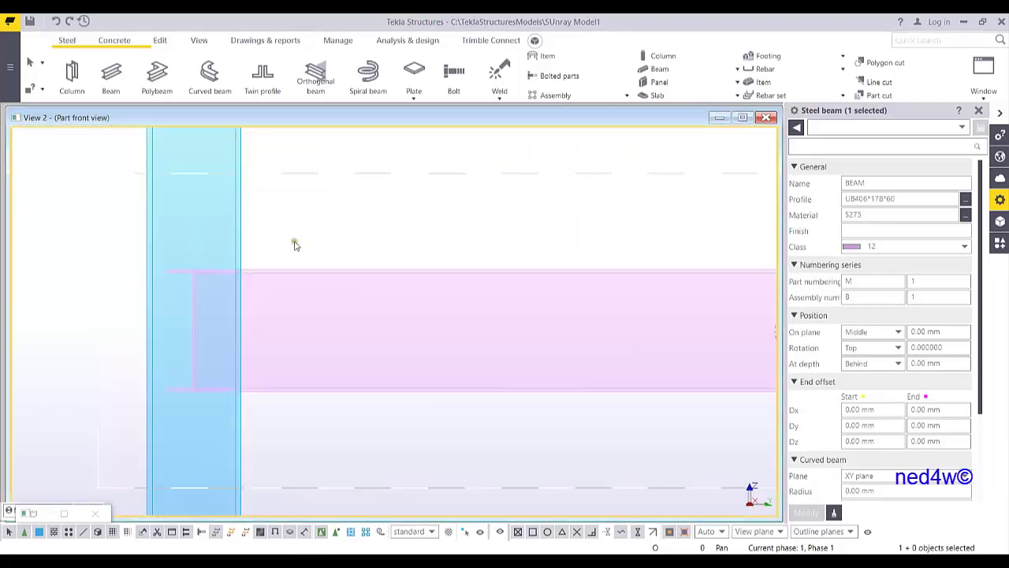
middle_drag(277, 283, 339, 293)
scroll(315, 273, up, 2)
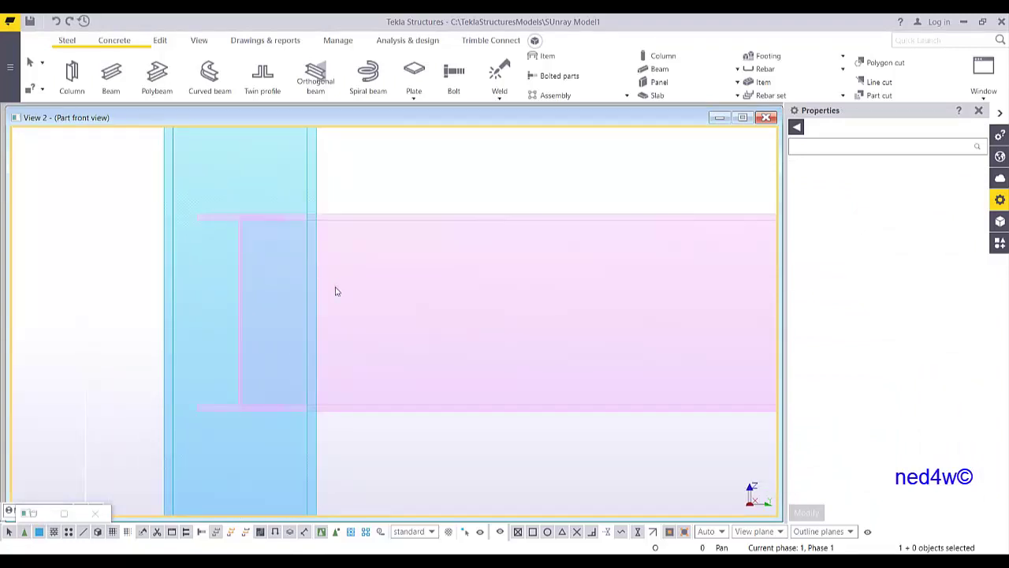
Start a new beam part named END PLATE and begin entering profile PL20
click(112, 81)
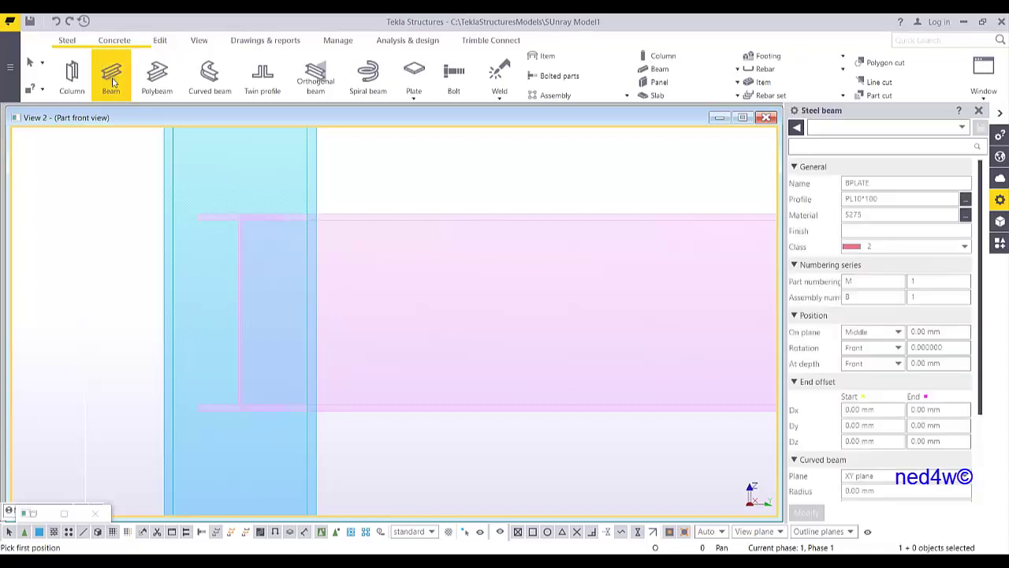
double_click(875, 185)
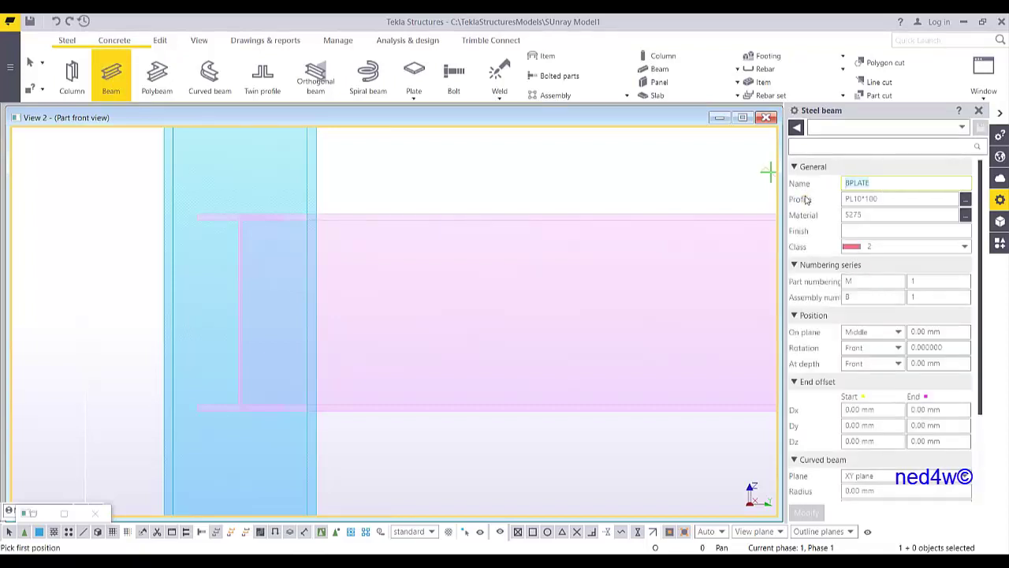
text(B)
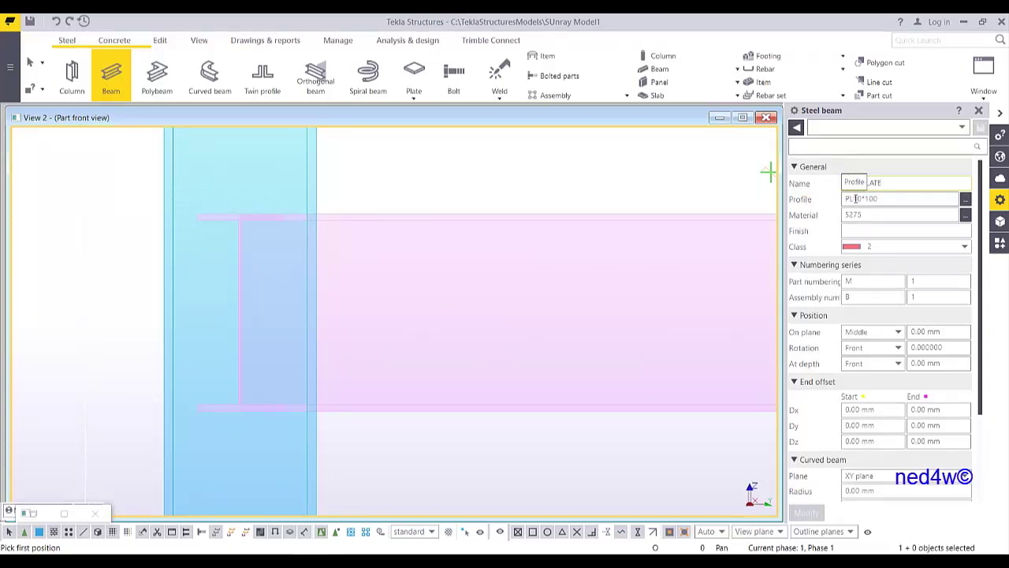
click(854, 200)
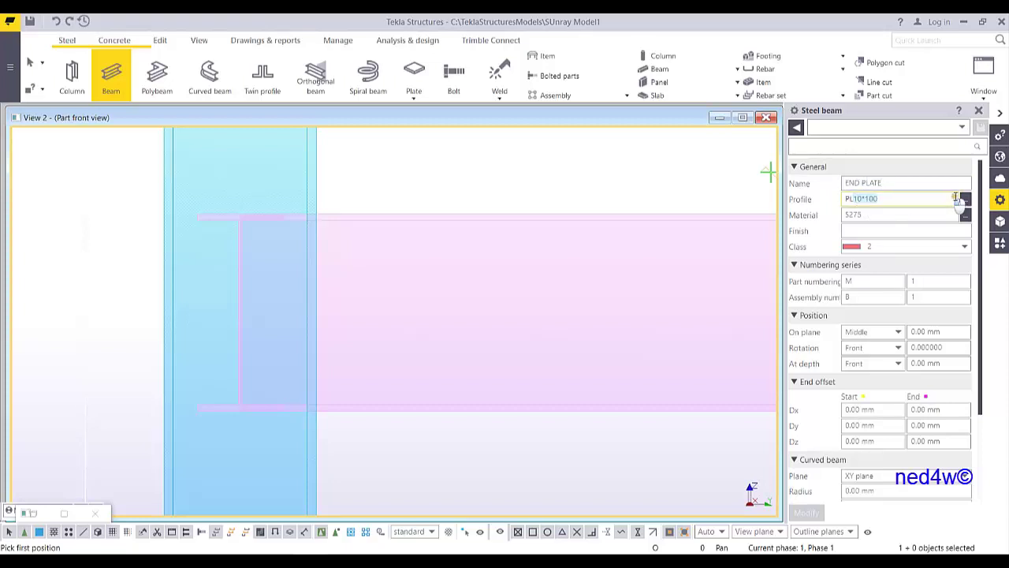
text(PL20)
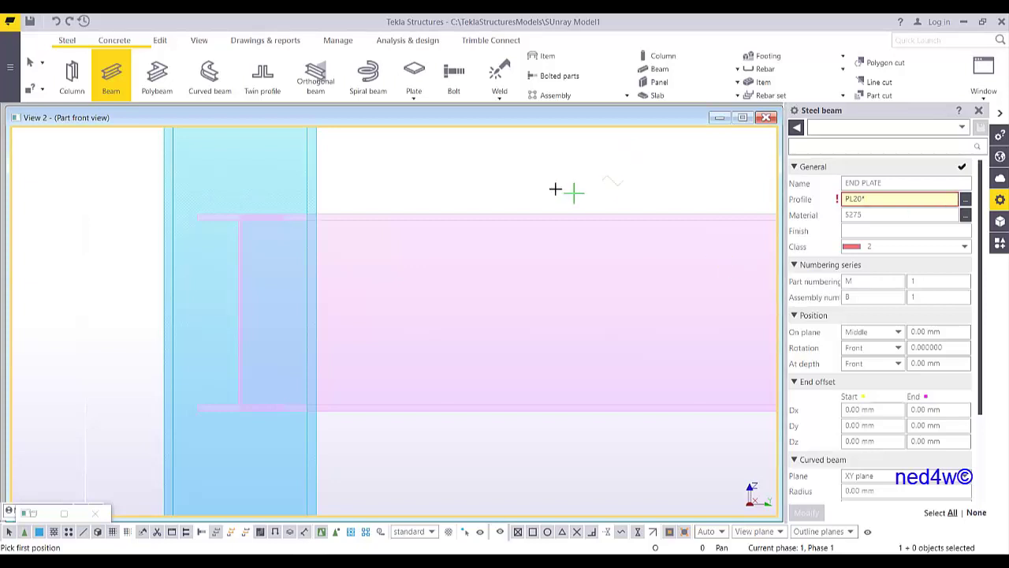
Cancel the new part and select the pink beam
right_click(469, 174)
click(485, 180)
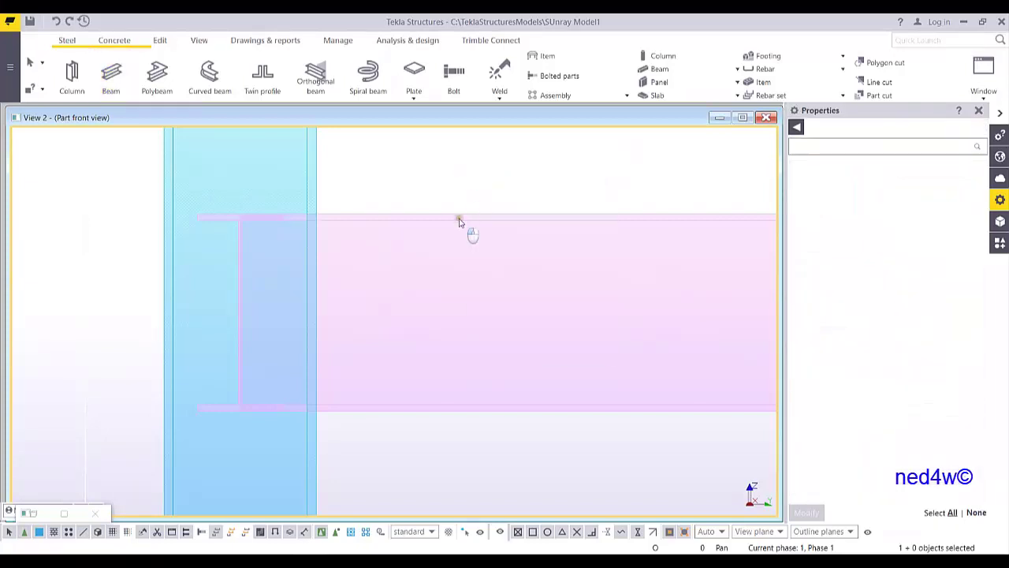
click(462, 223)
Inquire the beam's part data and note its 177.9 mm width
right_click(460, 221)
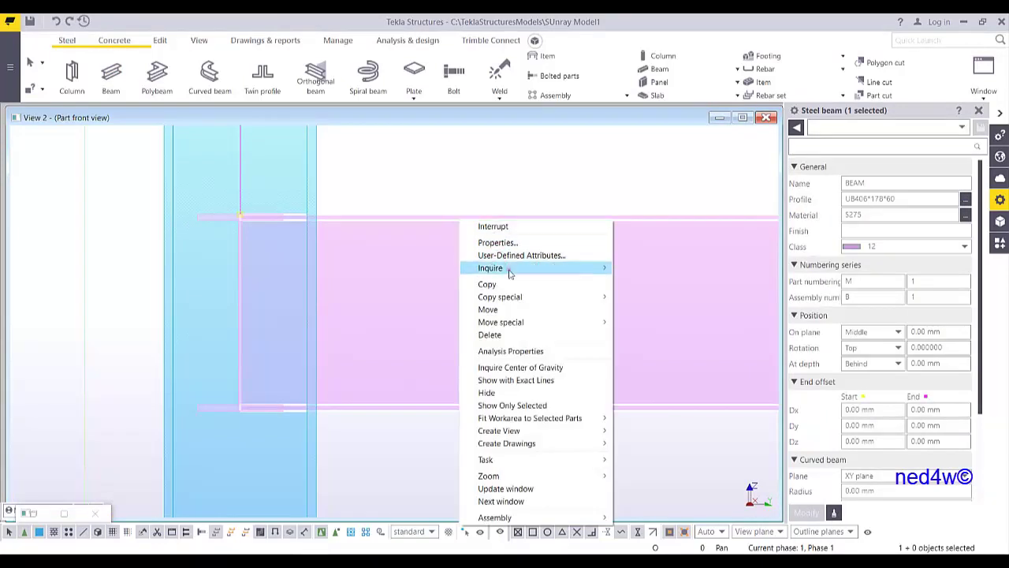
mouse_move(536, 268)
click(636, 269)
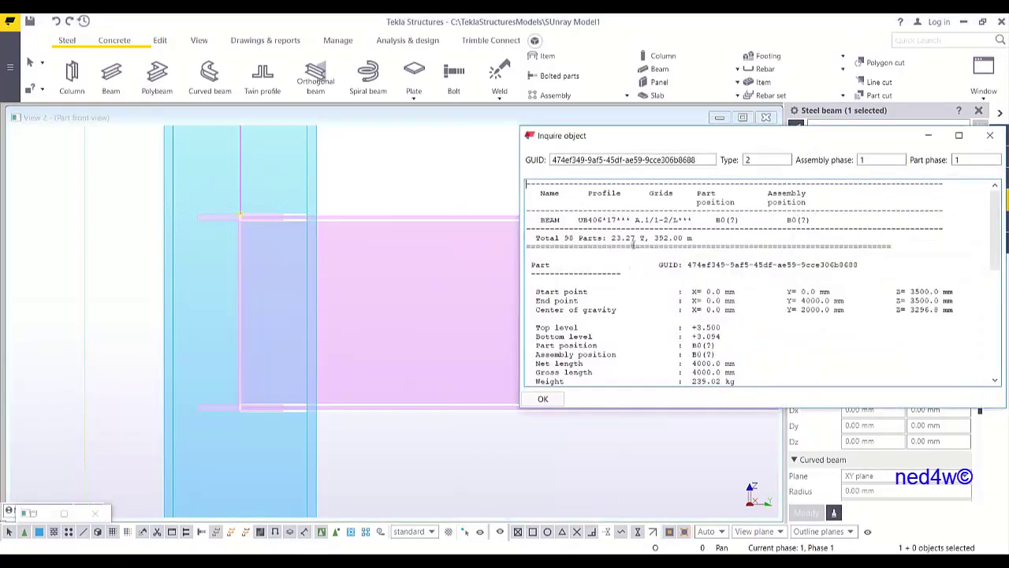
scroll(693, 314, down, 3)
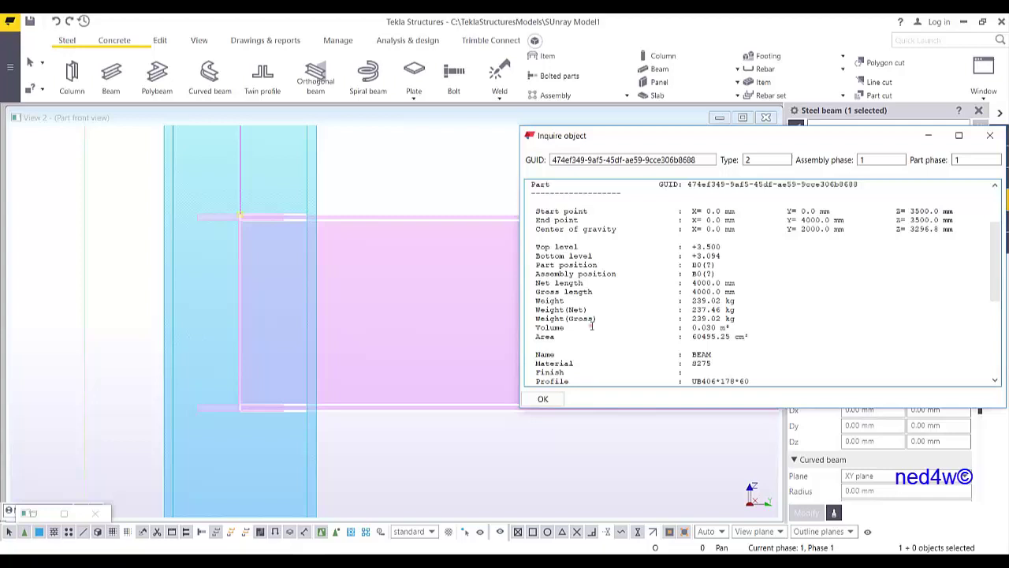
scroll(621, 350, down, 1)
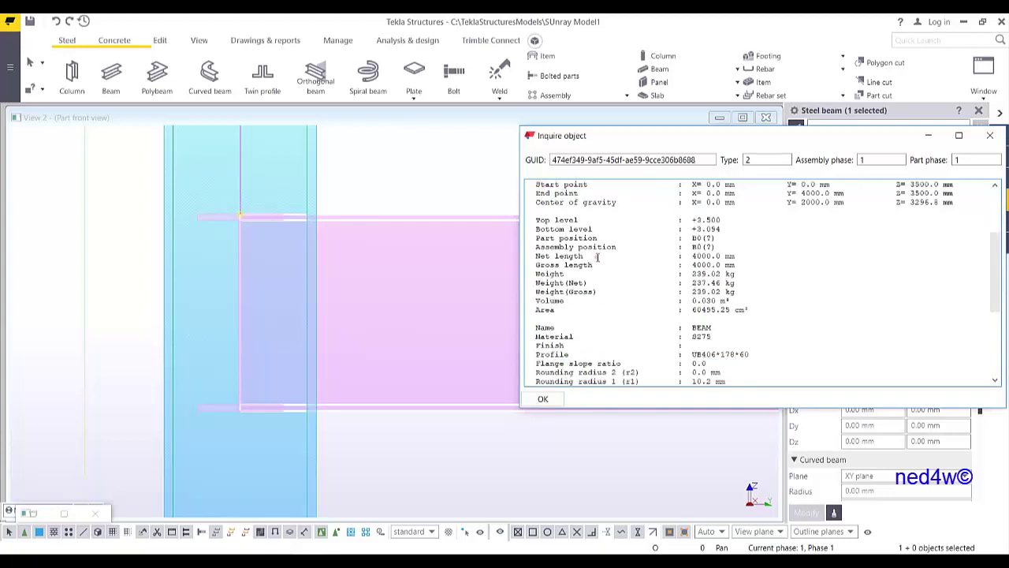
drag(672, 408, 678, 517)
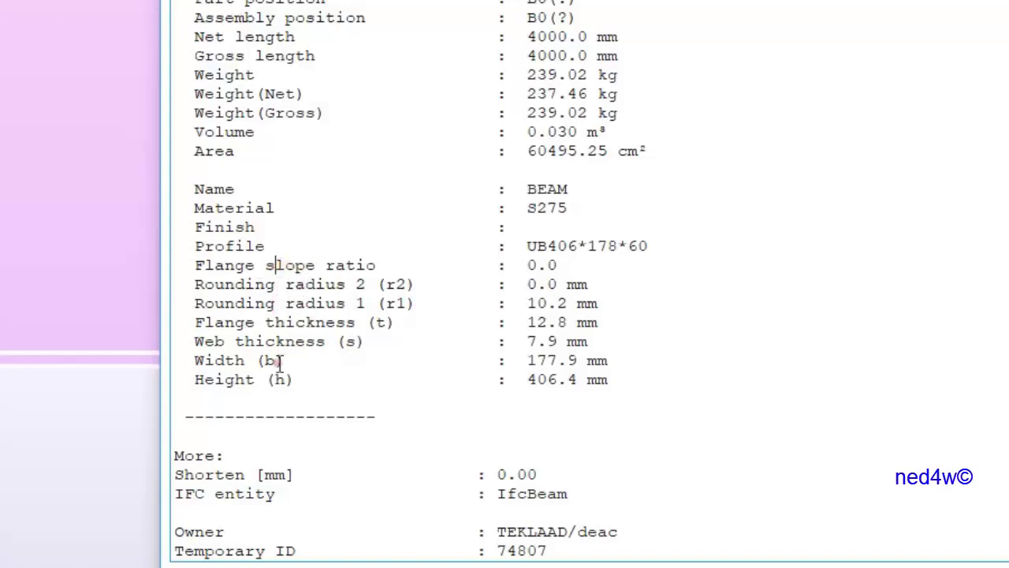
drag(631, 360, 527, 360)
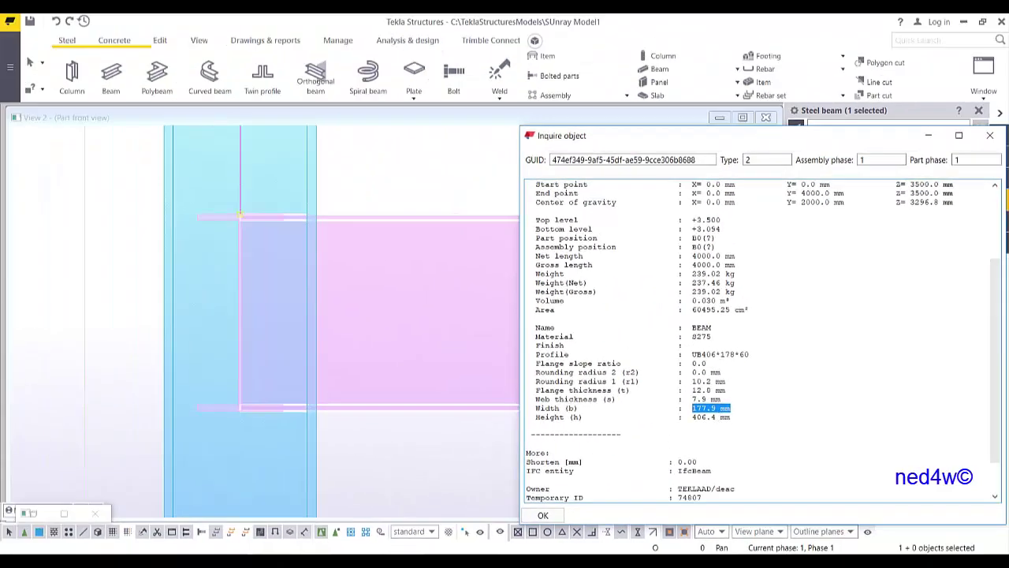
Close the report and start a new END PLATE part with profile PL20*200 and class 2 (red)
click(990, 135)
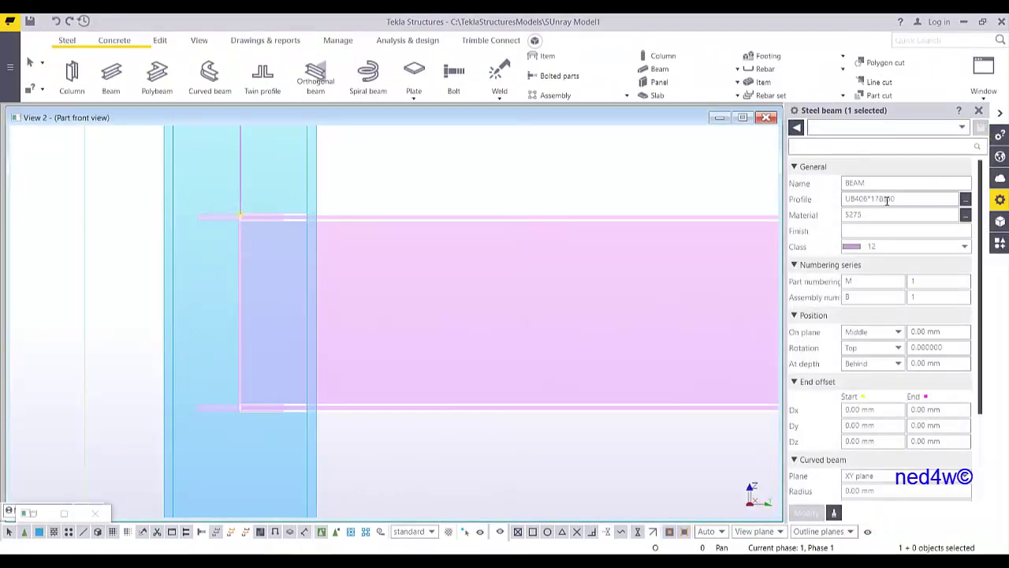
click(111, 75)
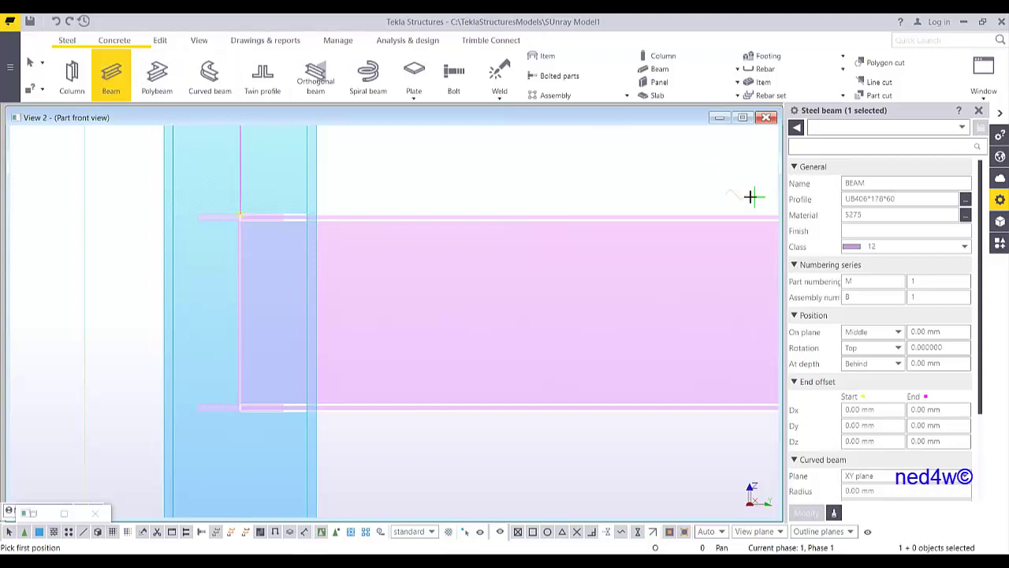
double_click(871, 183)
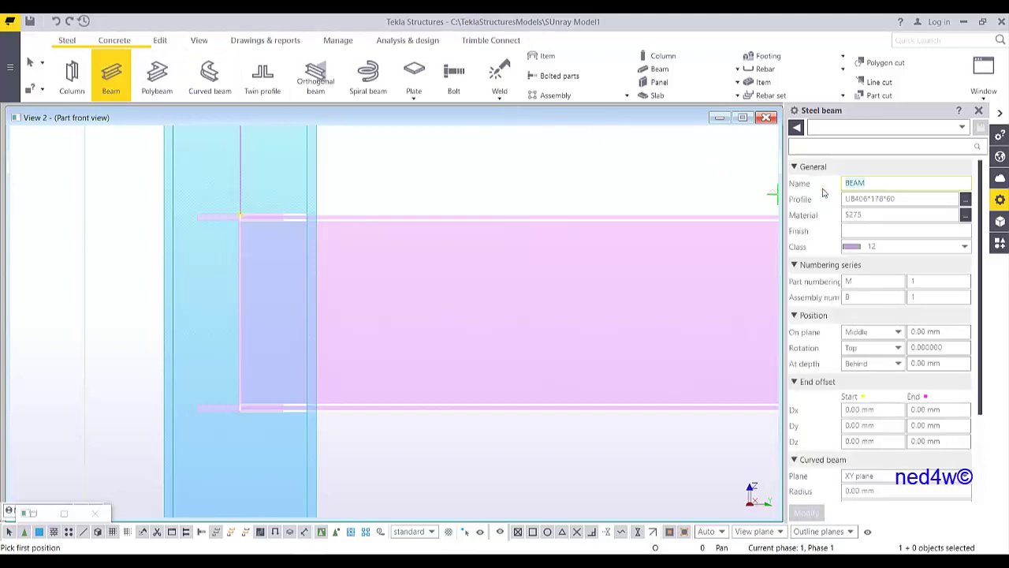
text(END PLATE)
key(Tab)
text(PL20*)
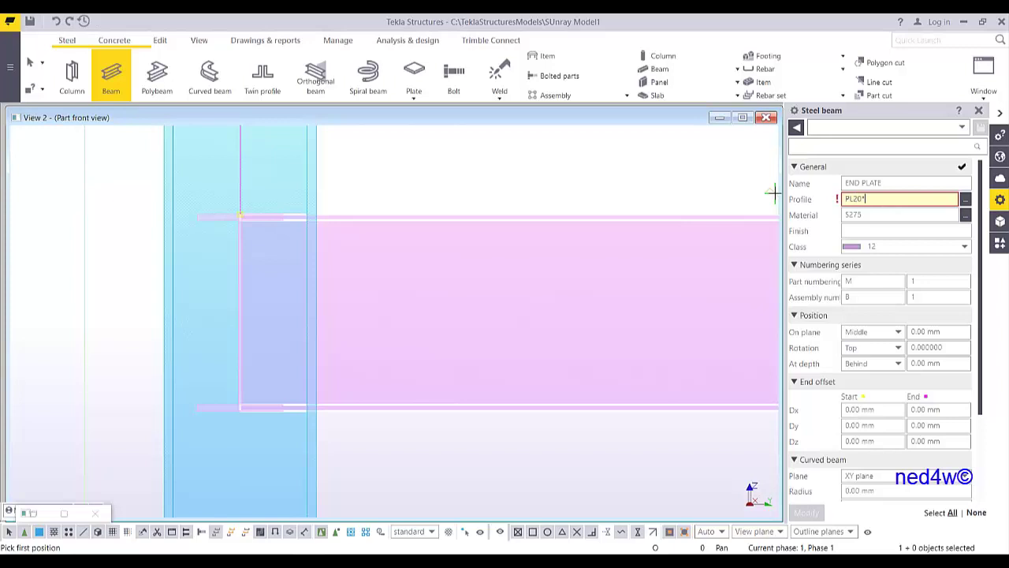
text(200)
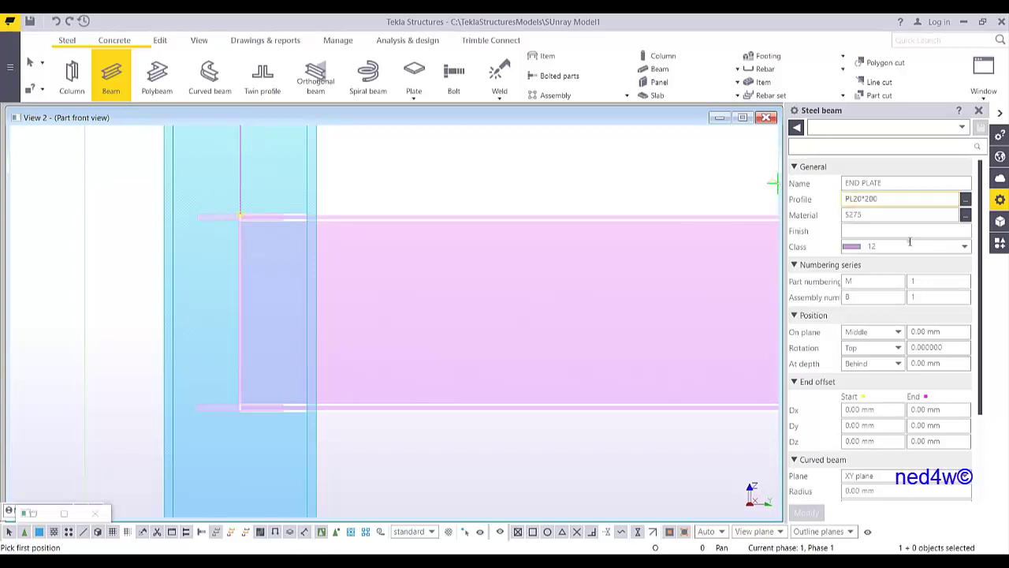
click(914, 246)
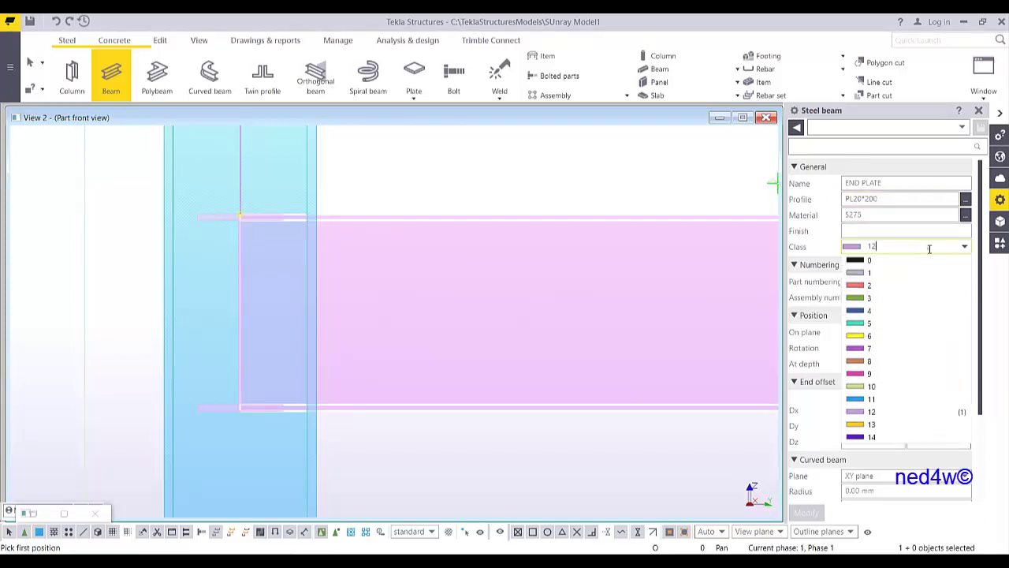
click(867, 286)
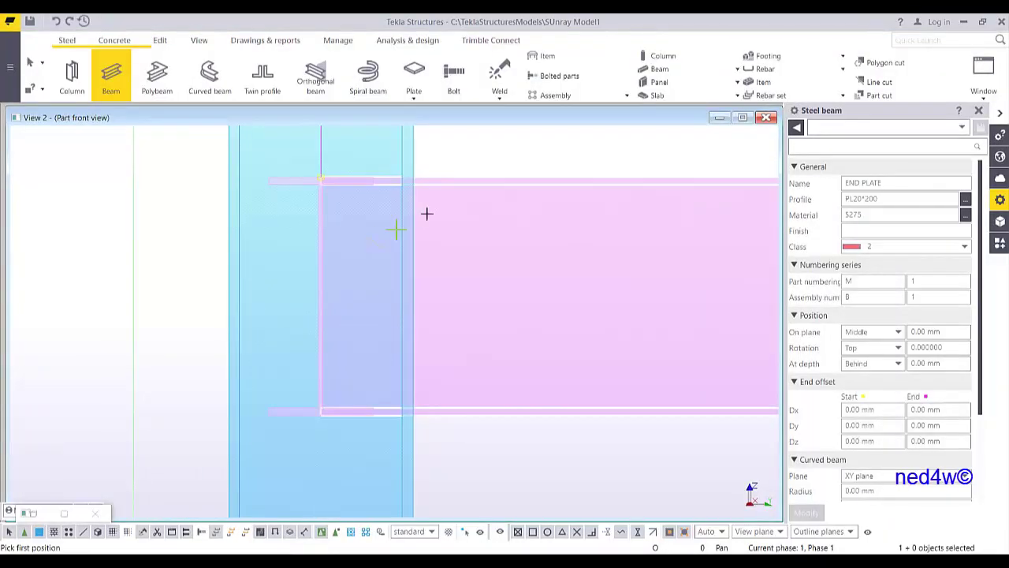
Place the end plate from the beam end's top corner to its bottom edge, keeping view depth
middle_drag(408, 223, 406, 257)
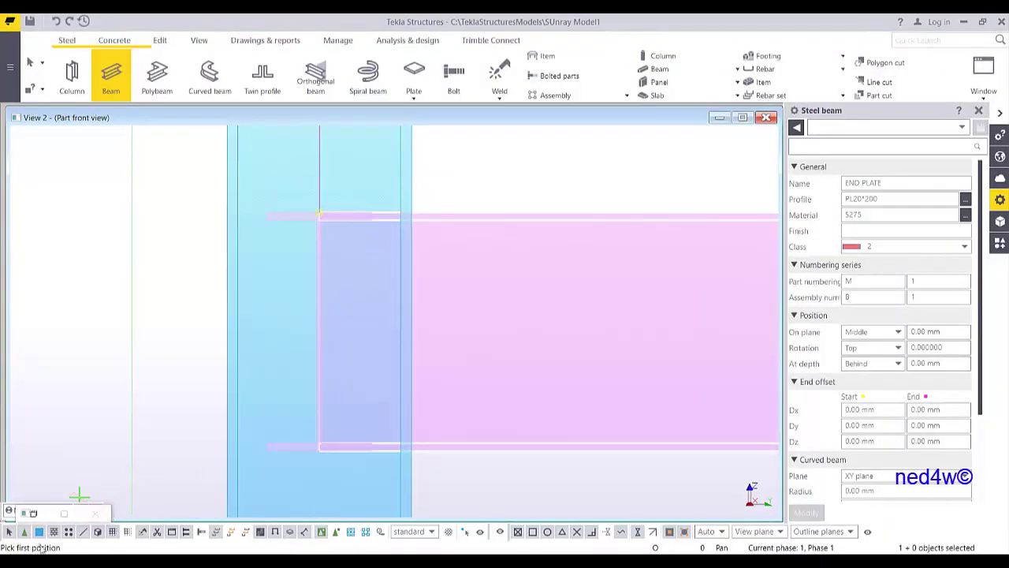
scroll(410, 218, up, 3)
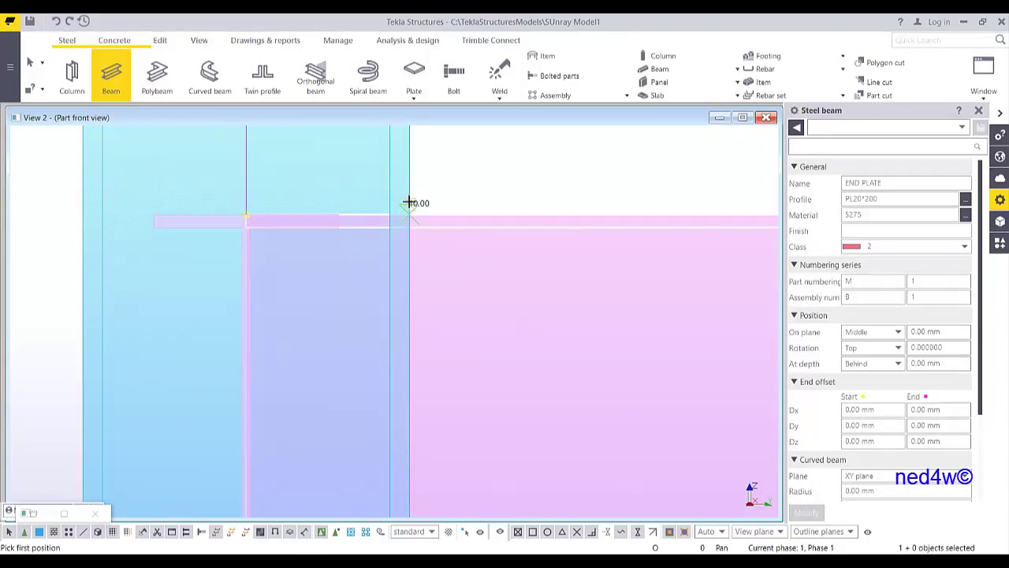
click(408, 203)
scroll(410, 260, down, 5)
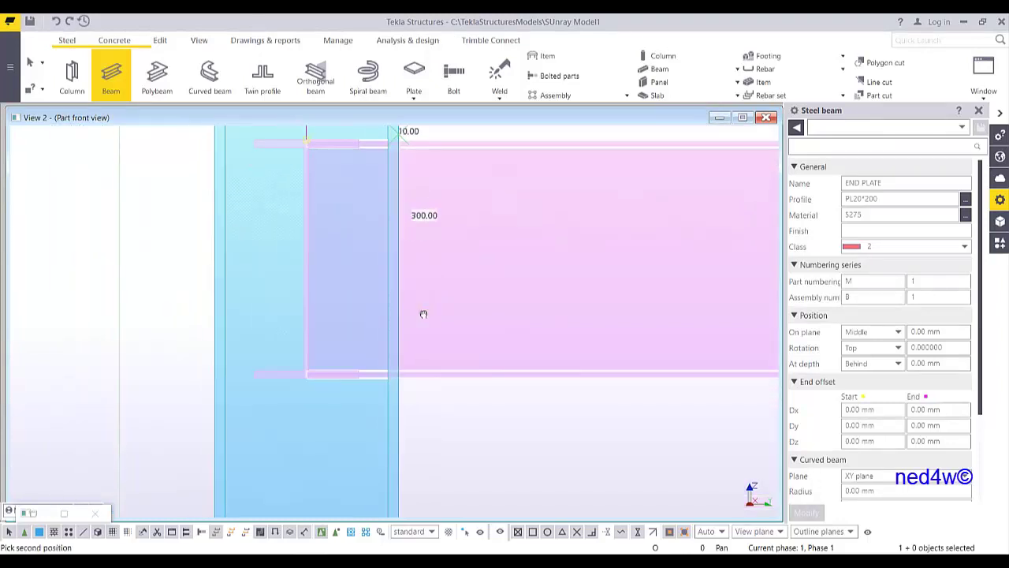
scroll(415, 360, up, 5)
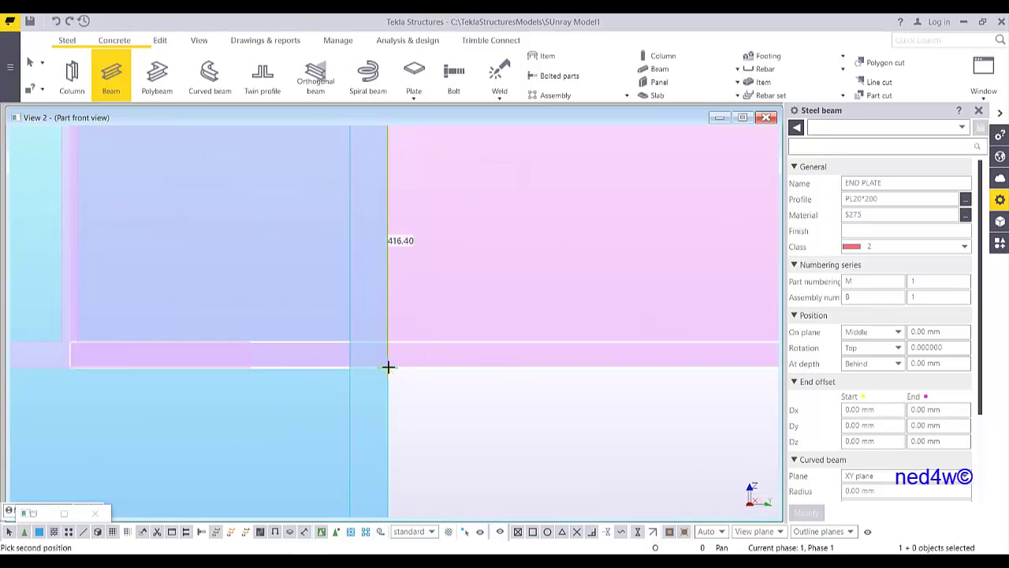
click(387, 388)
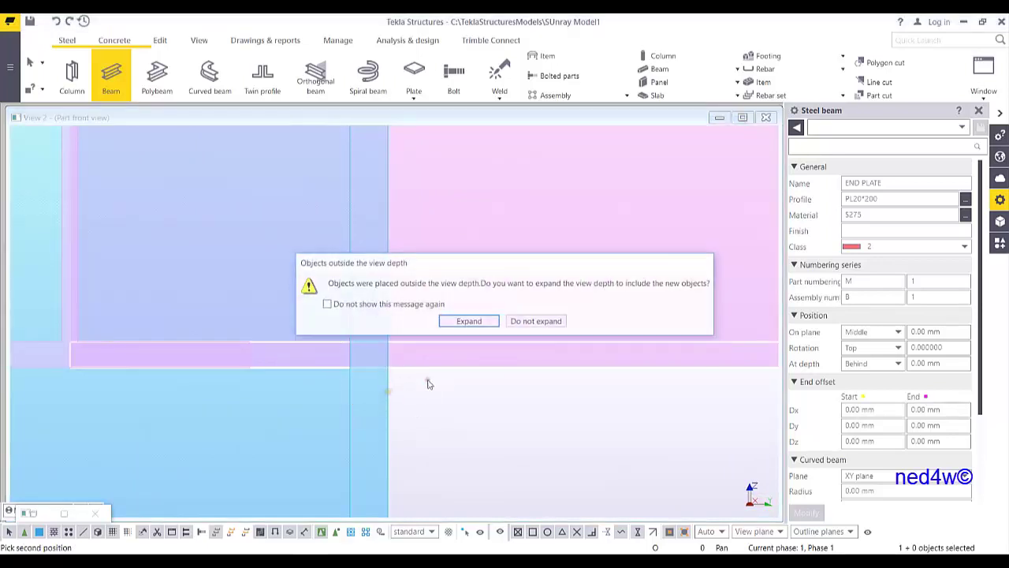
click(518, 322)
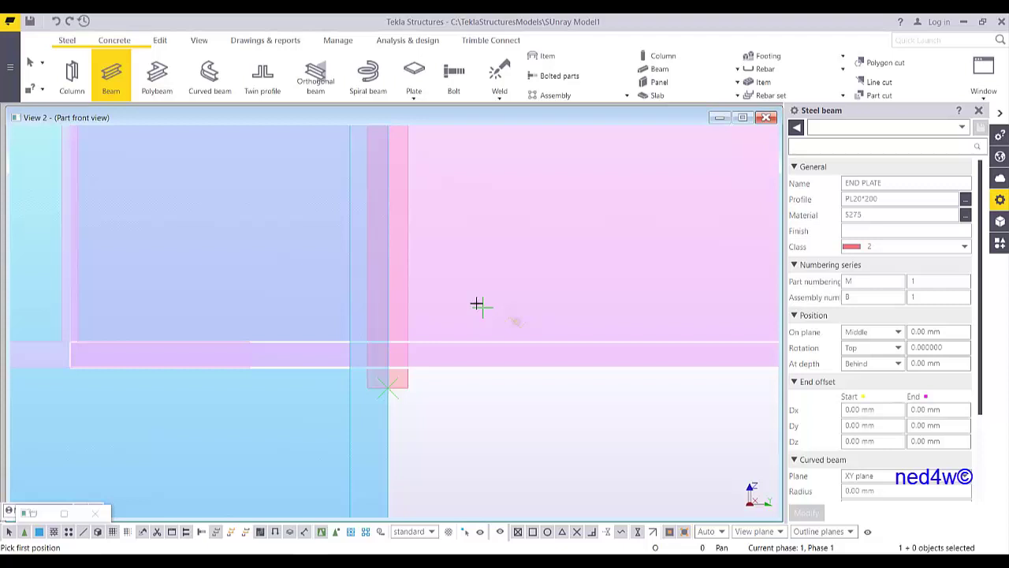
Stop placing plates and select the new end plate
scroll(478, 302, down, 3)
right_click(453, 230)
click(479, 229)
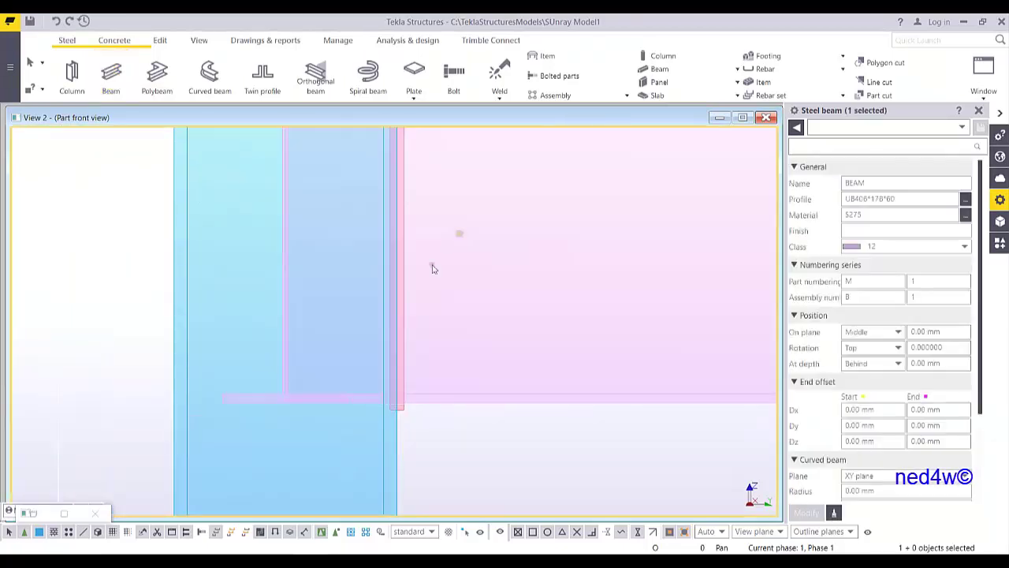
scroll(433, 266, down, 2)
scroll(383, 308, up, 2)
click(373, 289)
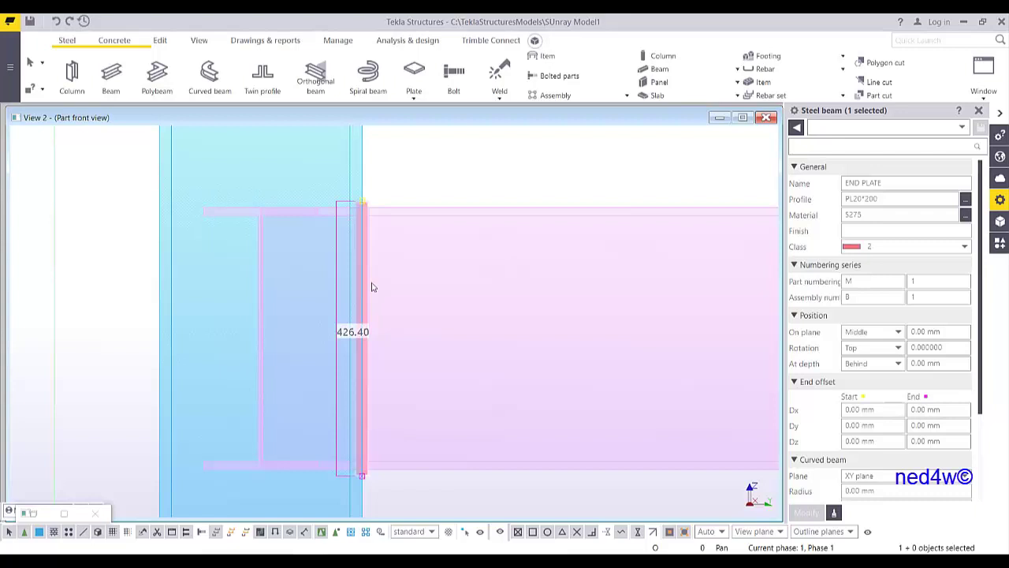
Set the end plate's At depth position to Middle
scroll(355, 197, up, 3)
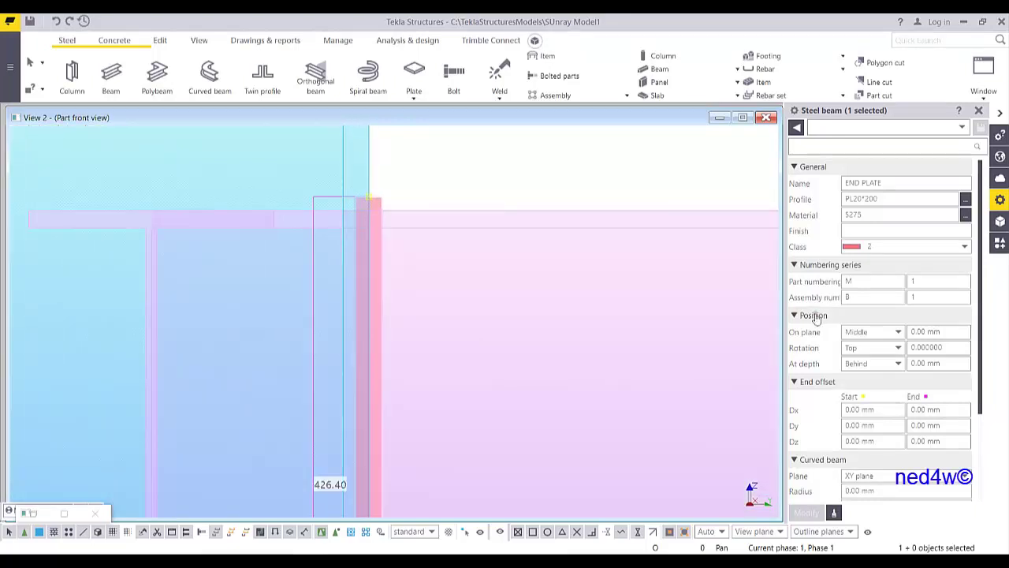
click(889, 364)
click(871, 381)
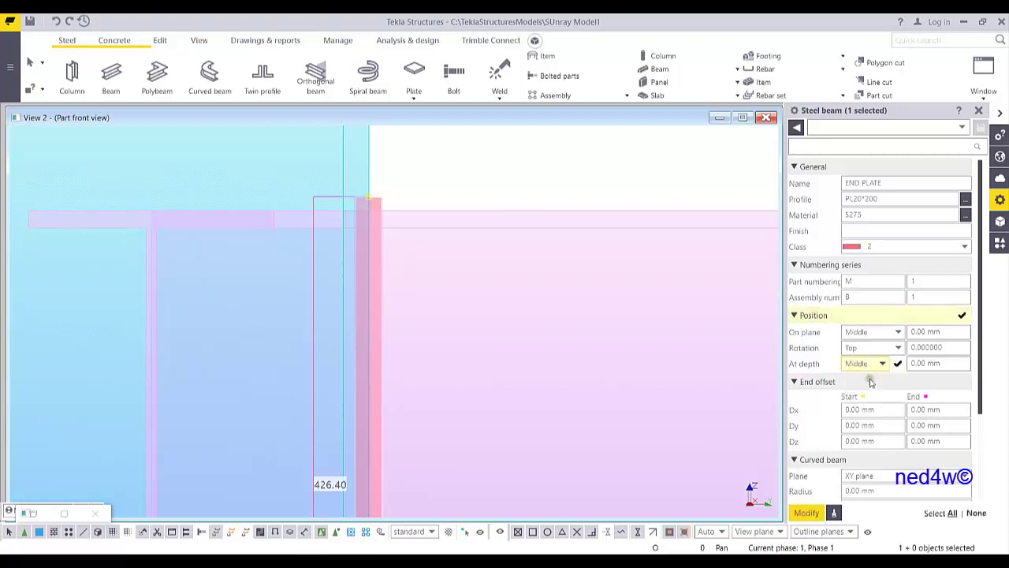
click(807, 513)
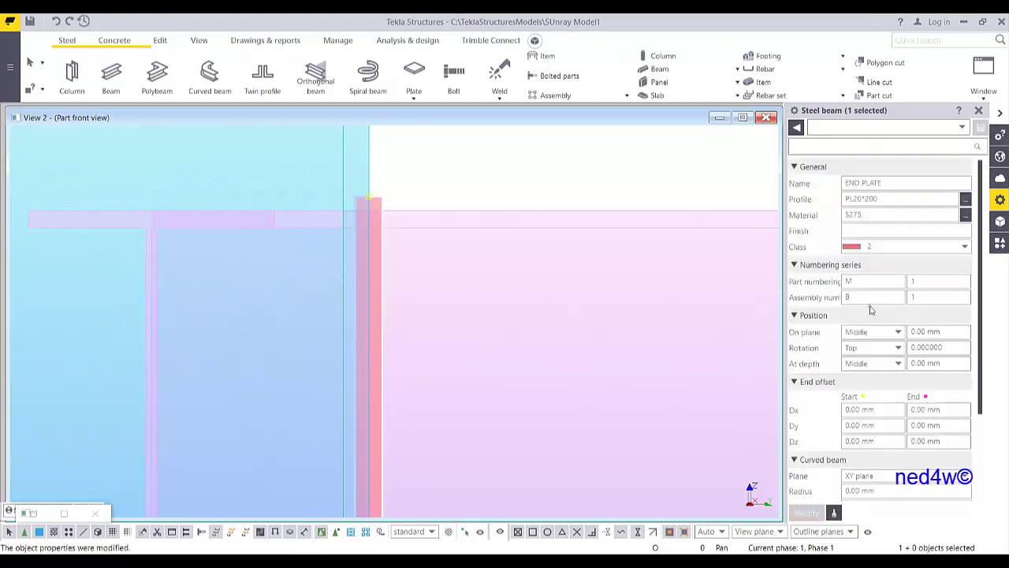
Set the end plate's On plane position to Left, trying Right first
click(875, 332)
click(861, 355)
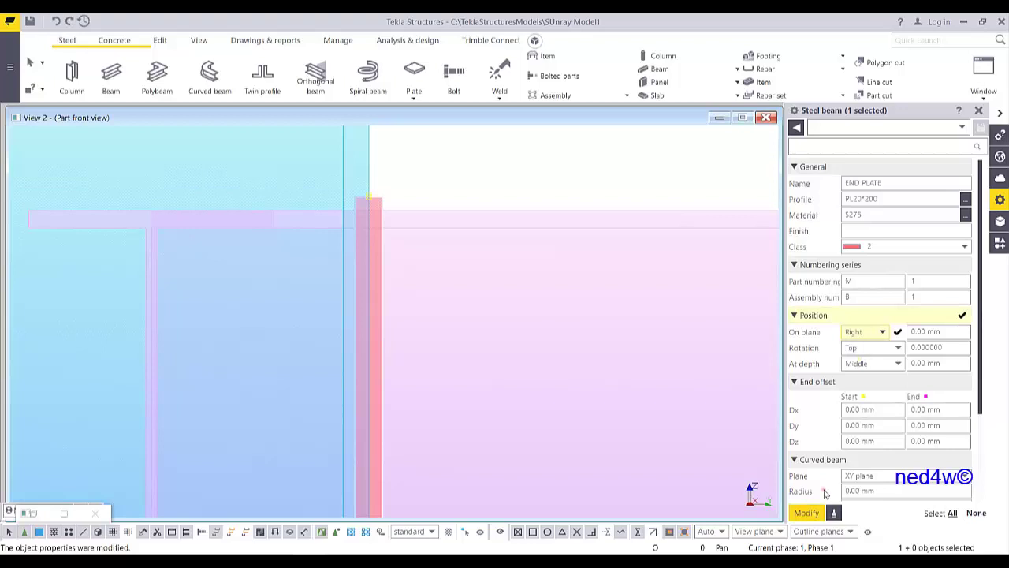
click(807, 513)
click(871, 332)
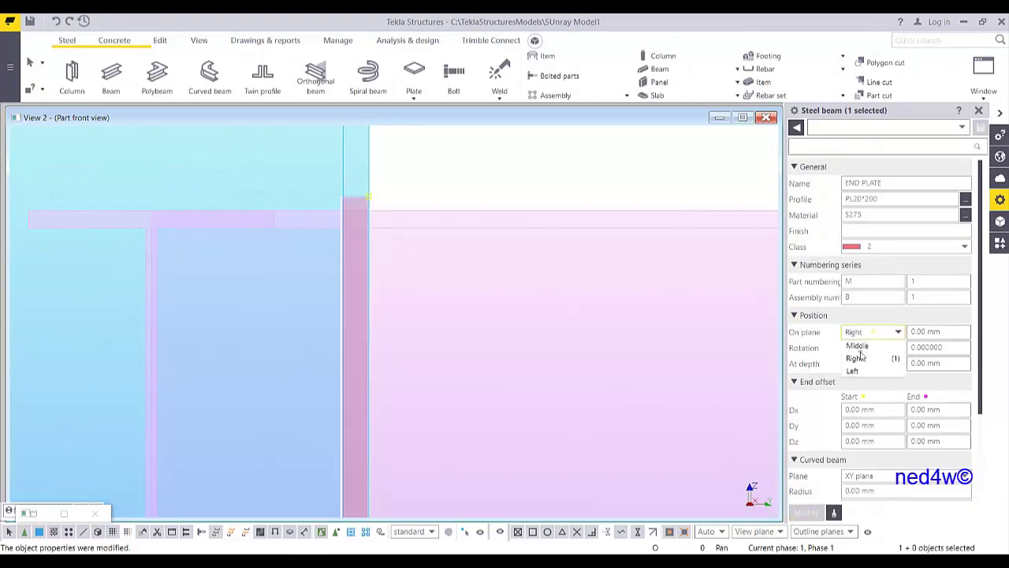
click(853, 371)
click(807, 512)
middle_drag(403, 225, 205, 266)
scroll(430, 217, down, 4)
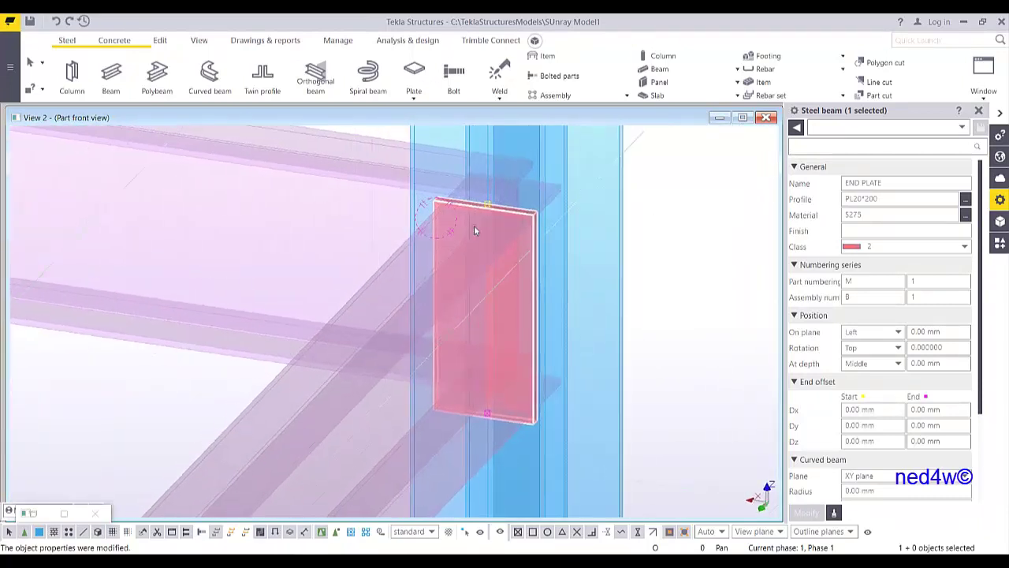
Orbit the model and hide the upper beam behind the end plate
ctrl+middle_drag(474, 227, 530, 237)
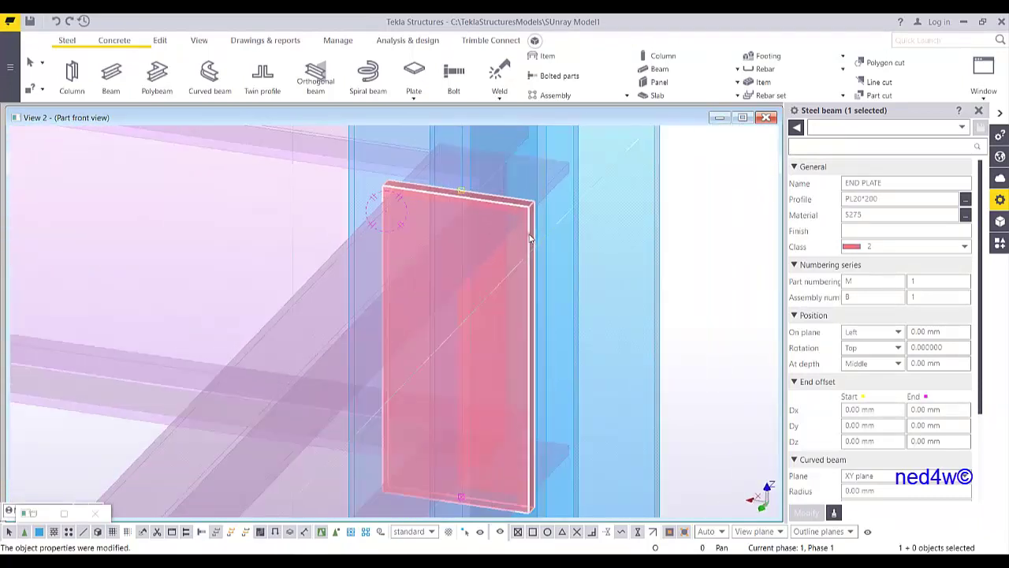
click(252, 153)
right_click(243, 147)
click(253, 150)
right_click(253, 149)
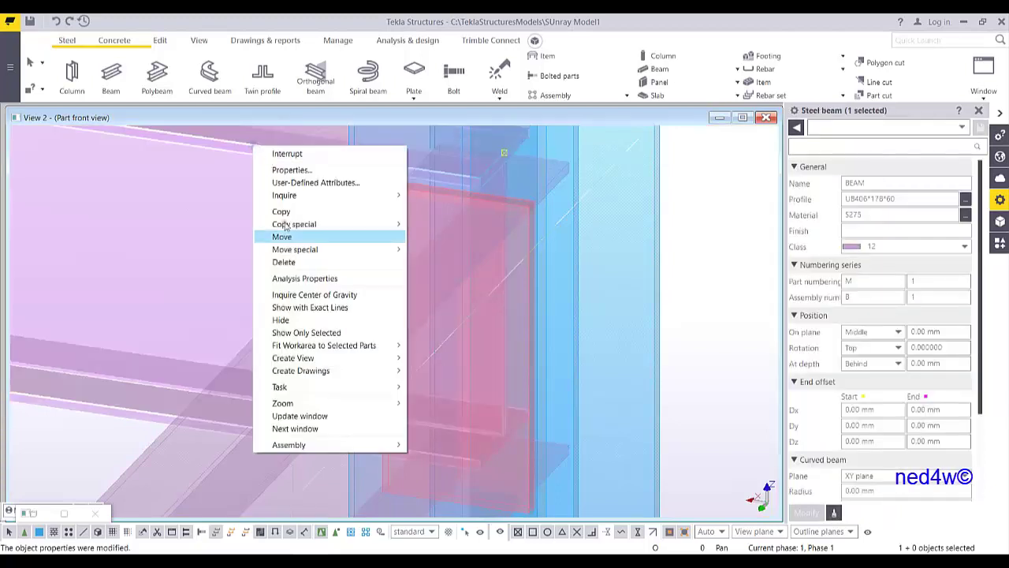
click(293, 320)
Return the joint to the flat front plane view with Ctrl+P
scroll(410, 303, up, 5)
ctrl+middle_drag(468, 291, 343, 265)
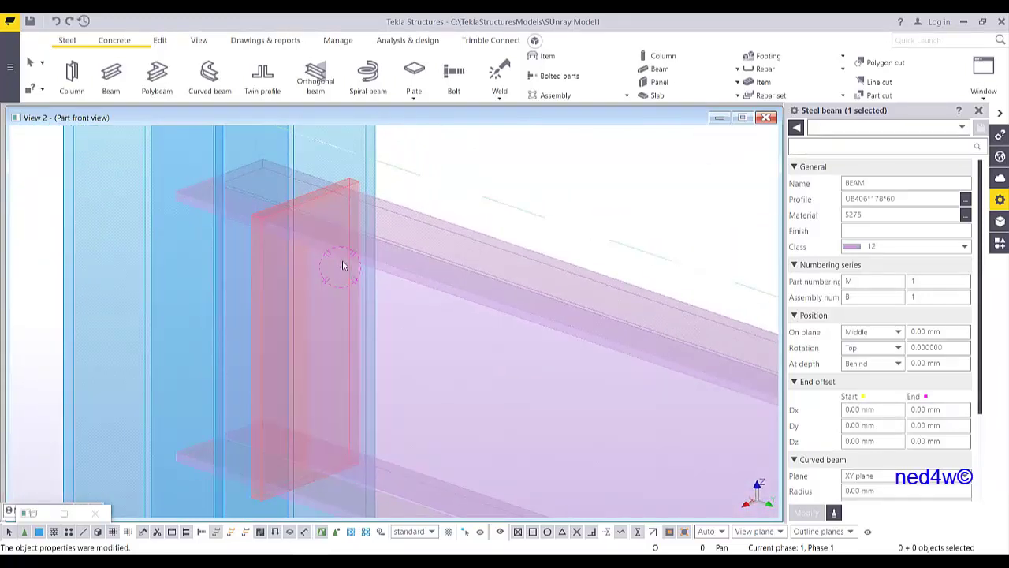
key(ctrl+p)
scroll(361, 260, up, 3)
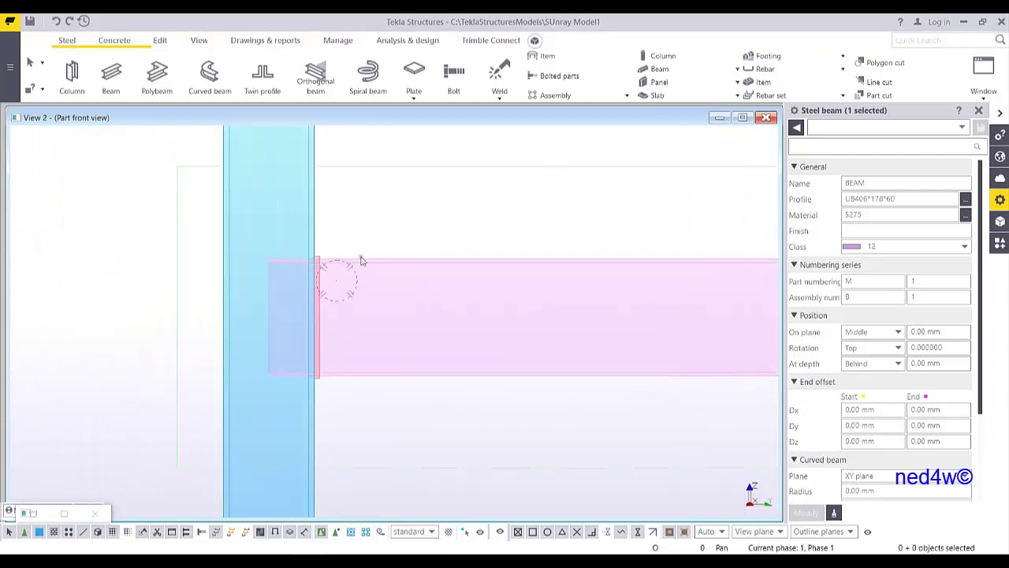
scroll(324, 315, up, 3)
scroll(354, 292, down, 2)
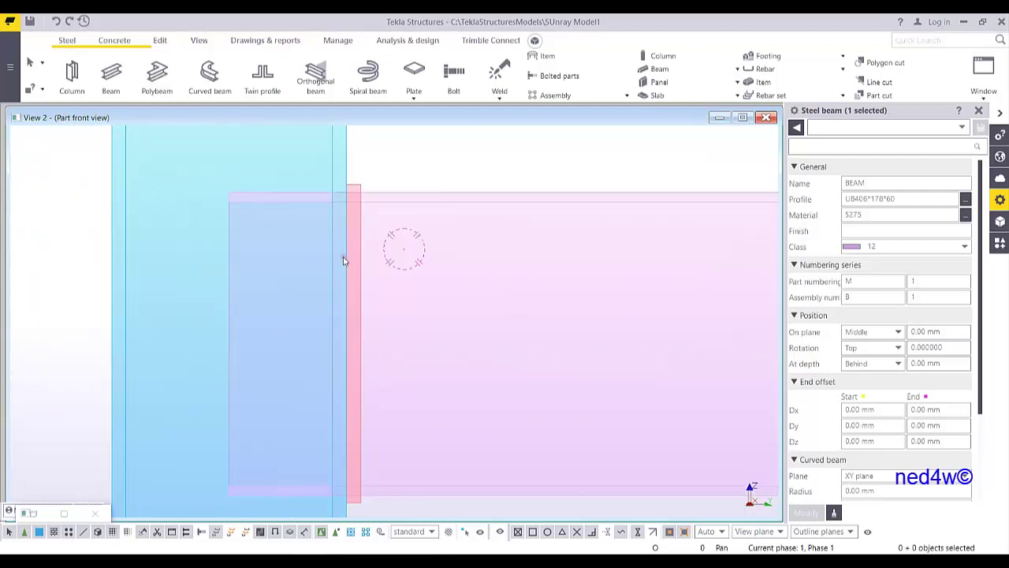
click(160, 40)
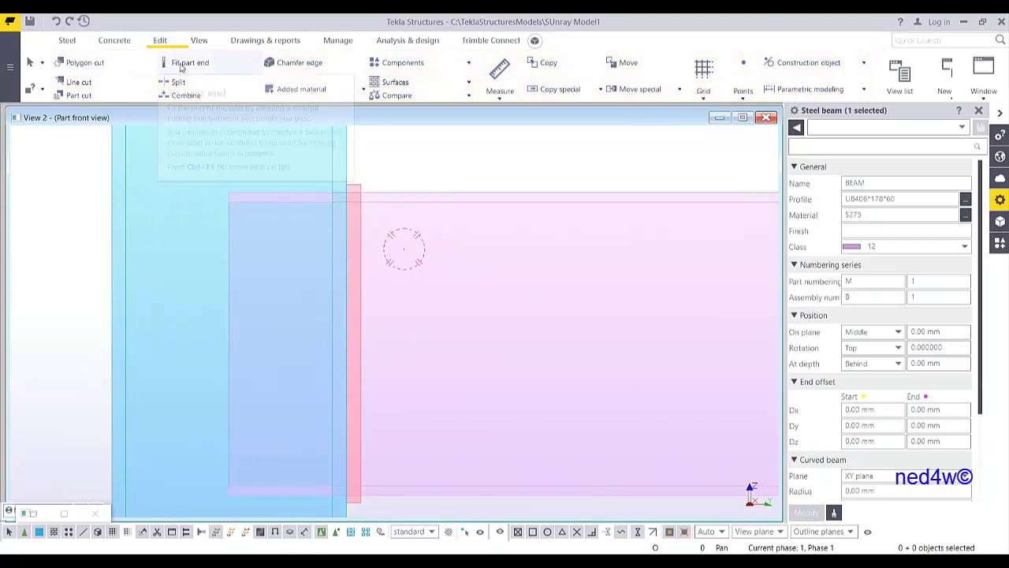
Fit the beam end to a line along the end plate face
click(183, 65)
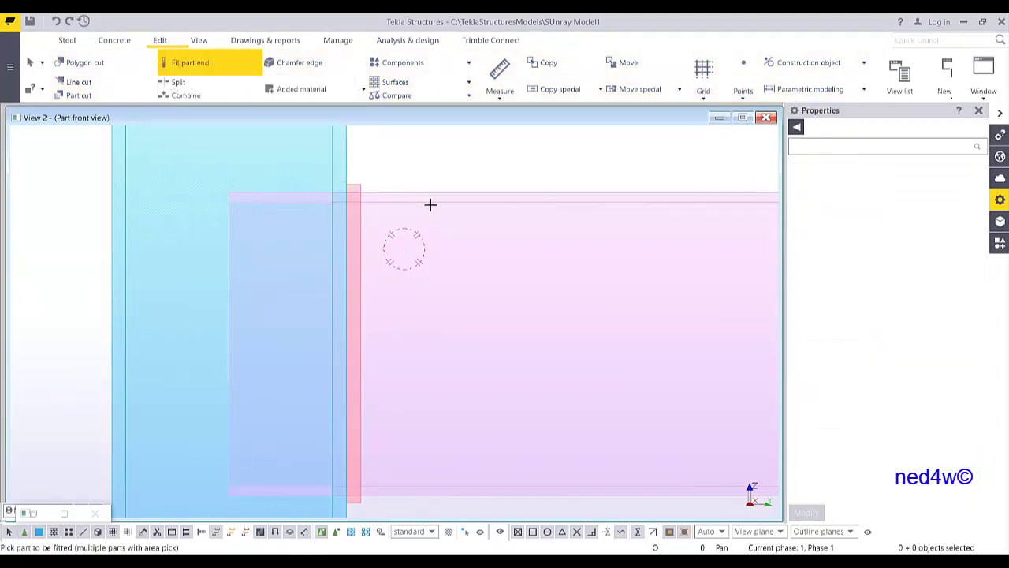
click(408, 193)
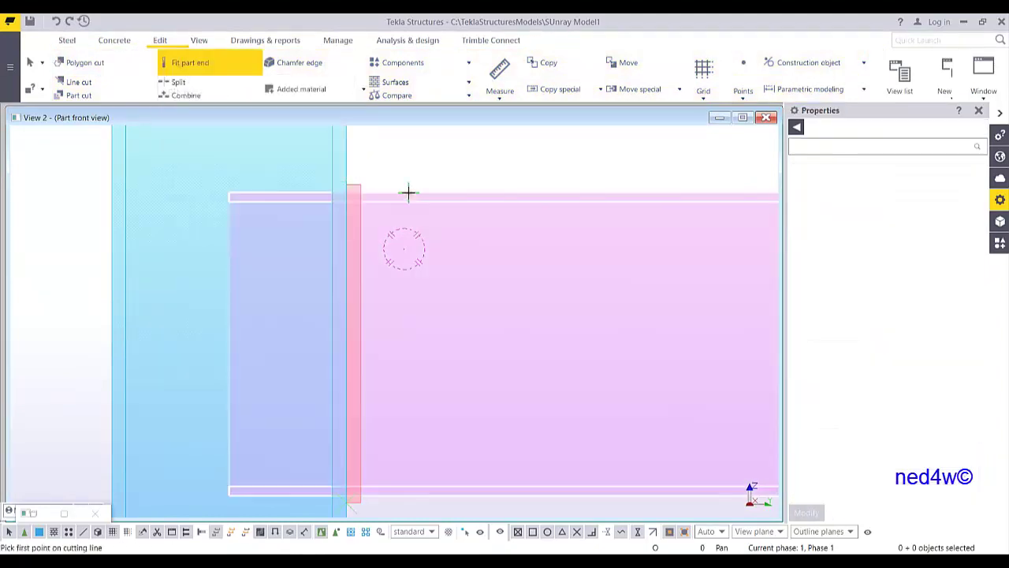
click(360, 214)
click(360, 349)
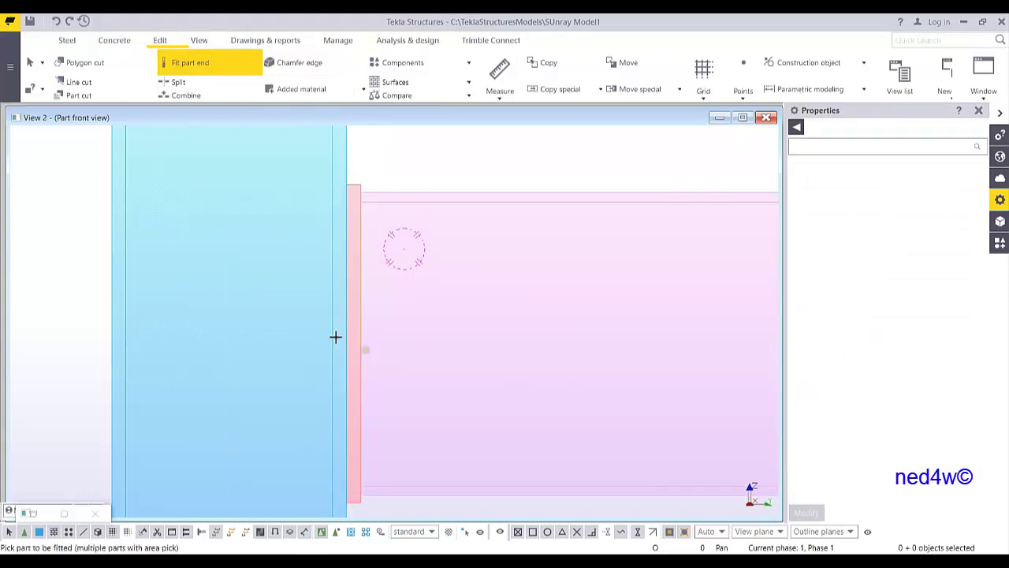
key(Escape)
scroll(419, 279, down, 2)
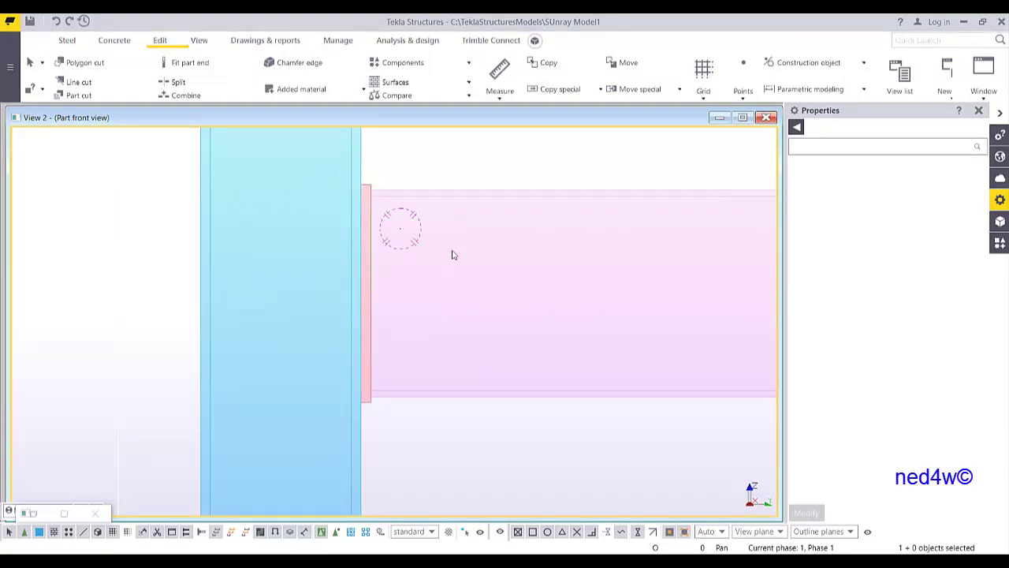
Create a weld joining the end plate to the beam end
click(159, 41)
click(67, 40)
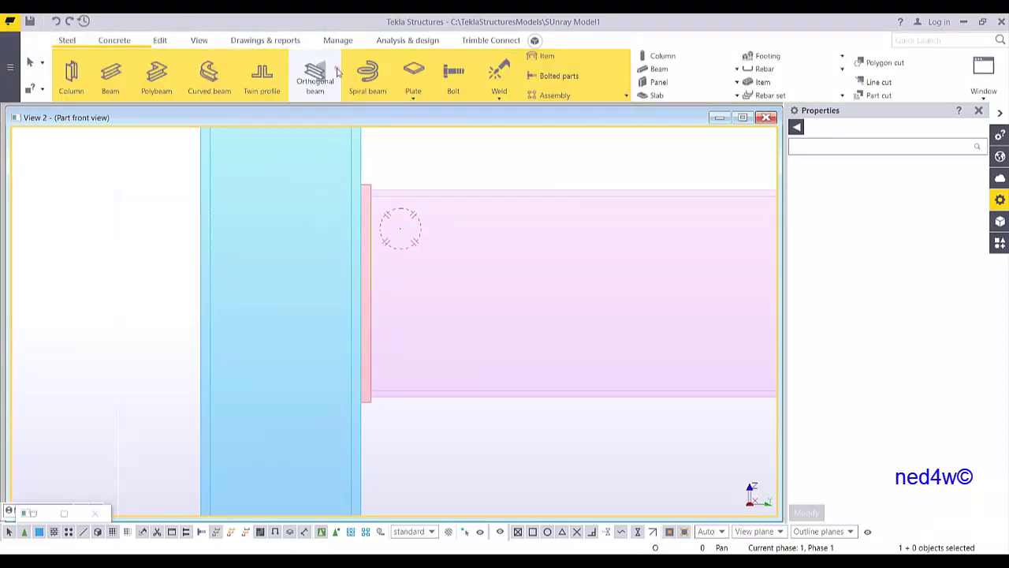
click(499, 75)
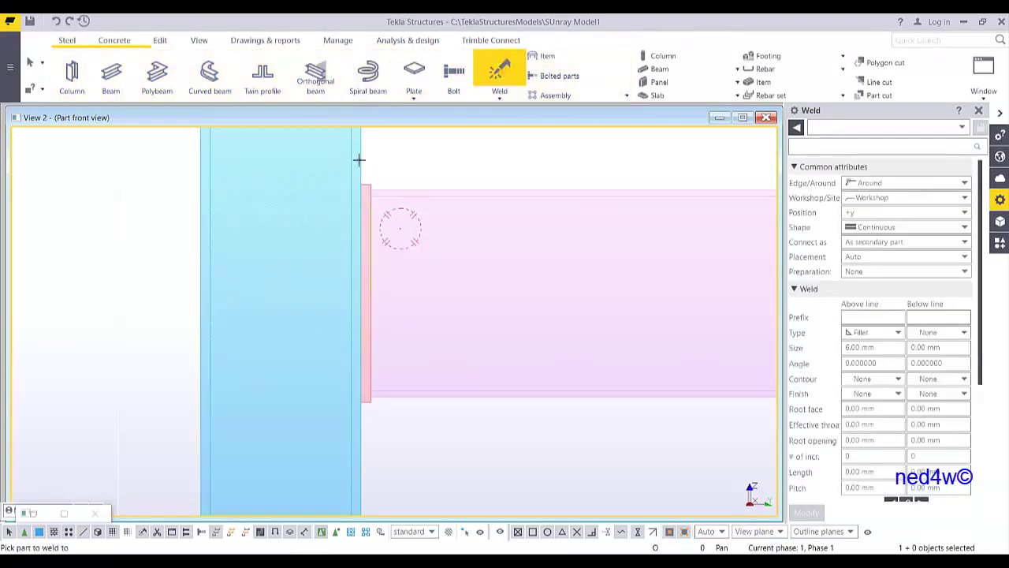
scroll(359, 160, up, 3)
click(390, 191)
scroll(357, 184, up, 2)
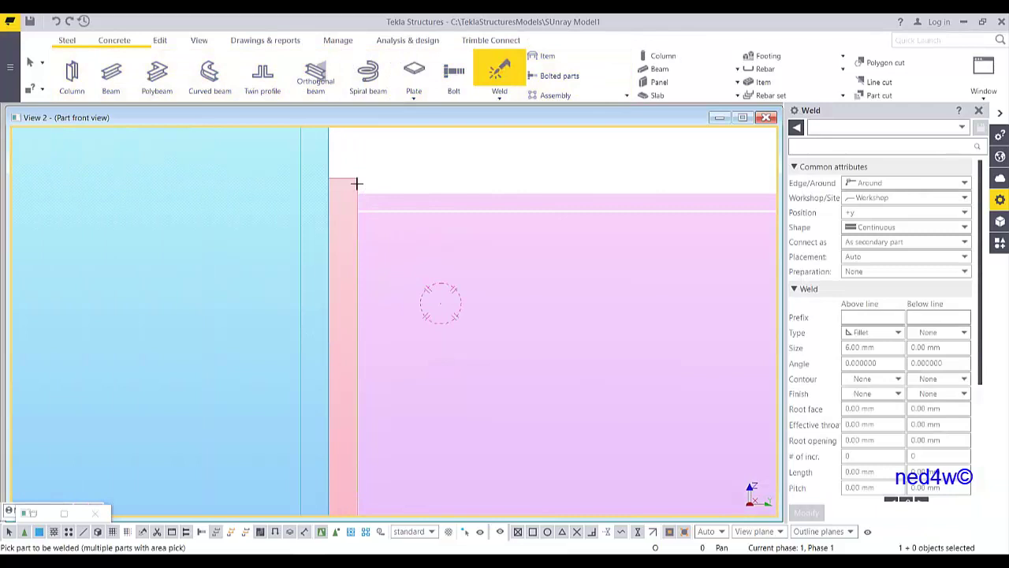
click(345, 183)
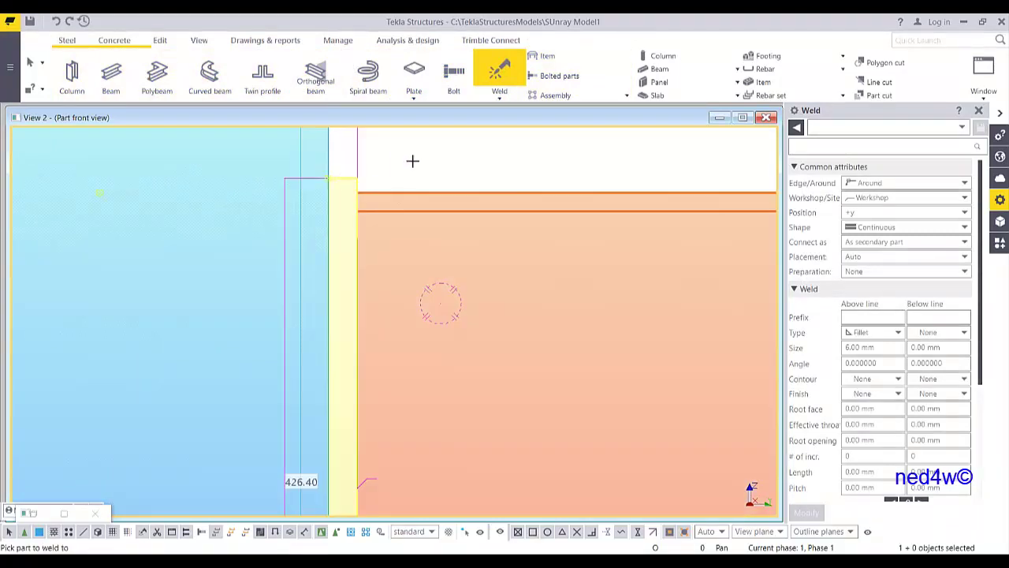
Finish the weld command and select the new 6.00 mm fillet weld
scroll(414, 166, down, 2)
right_click(433, 219)
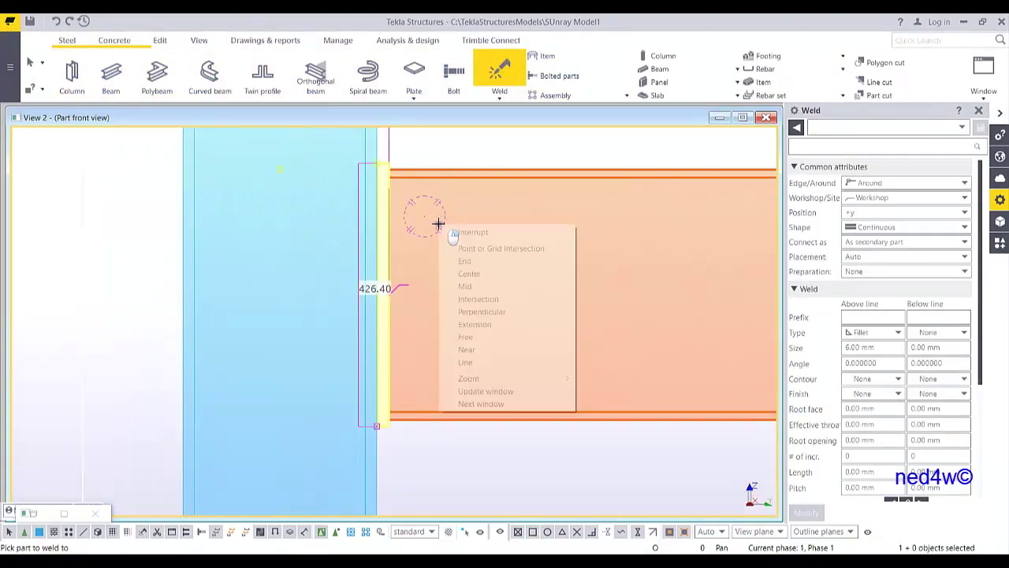
click(448, 227)
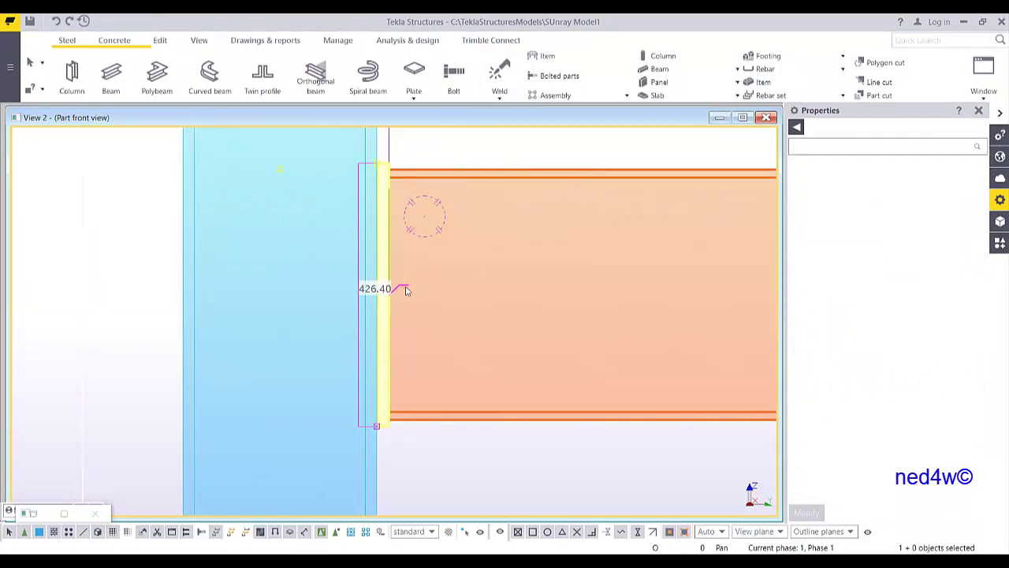
click(406, 290)
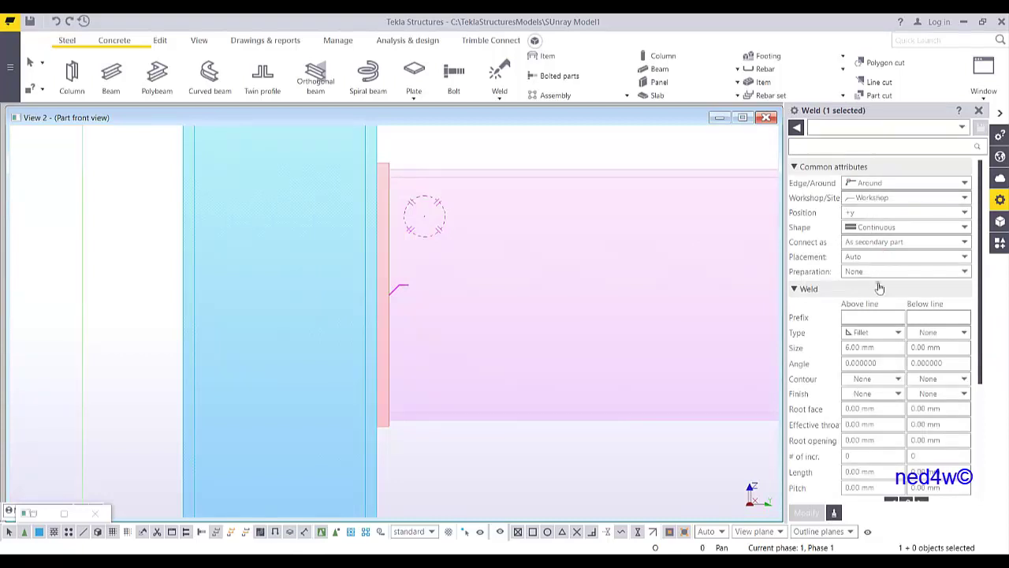
Change the weld to a 6 mm below-line fillet, with above-line type None and size cleared
click(883, 351)
click(866, 335)
click(855, 71)
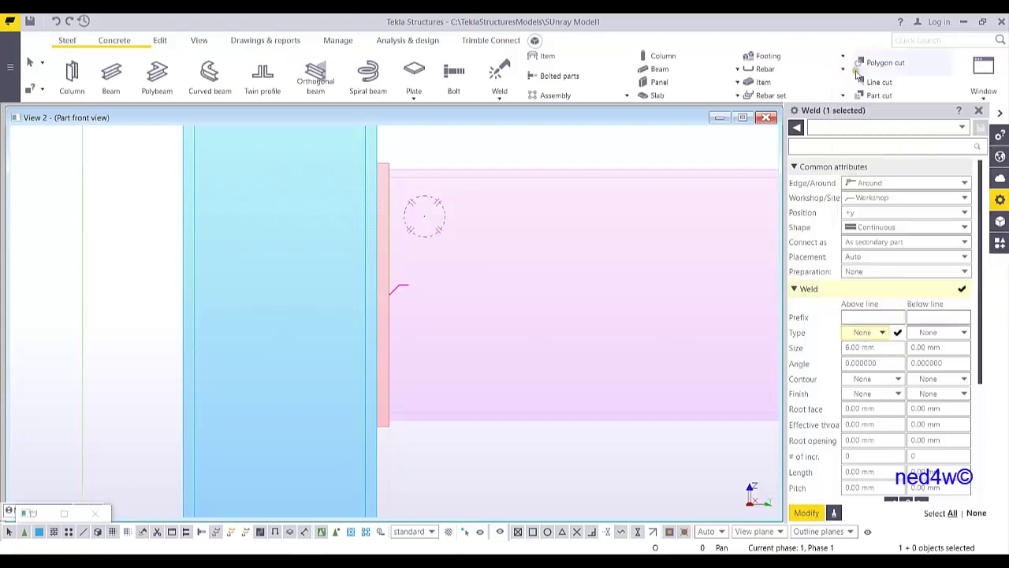
click(942, 334)
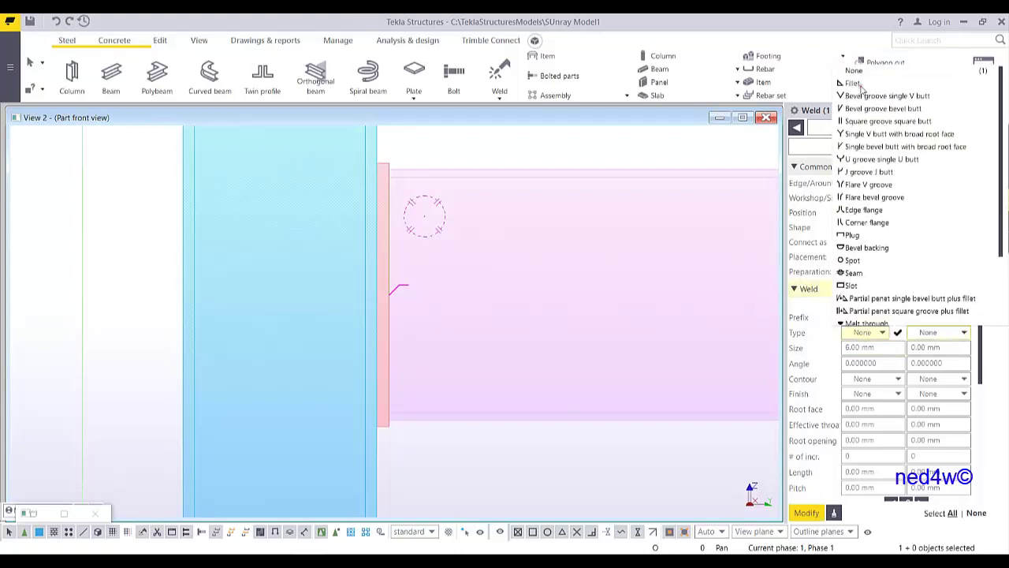
click(854, 83)
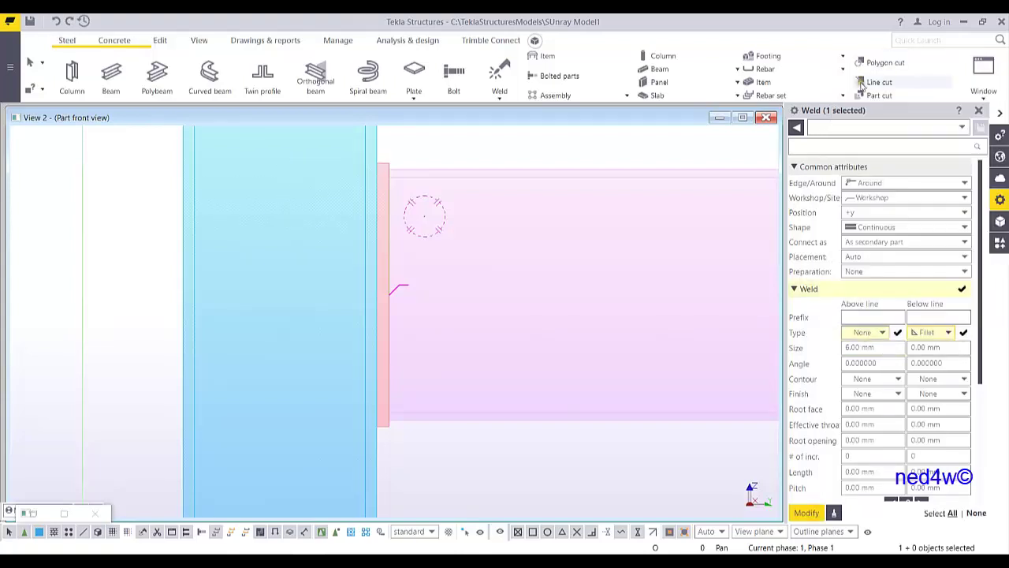
text(6)
click(883, 351)
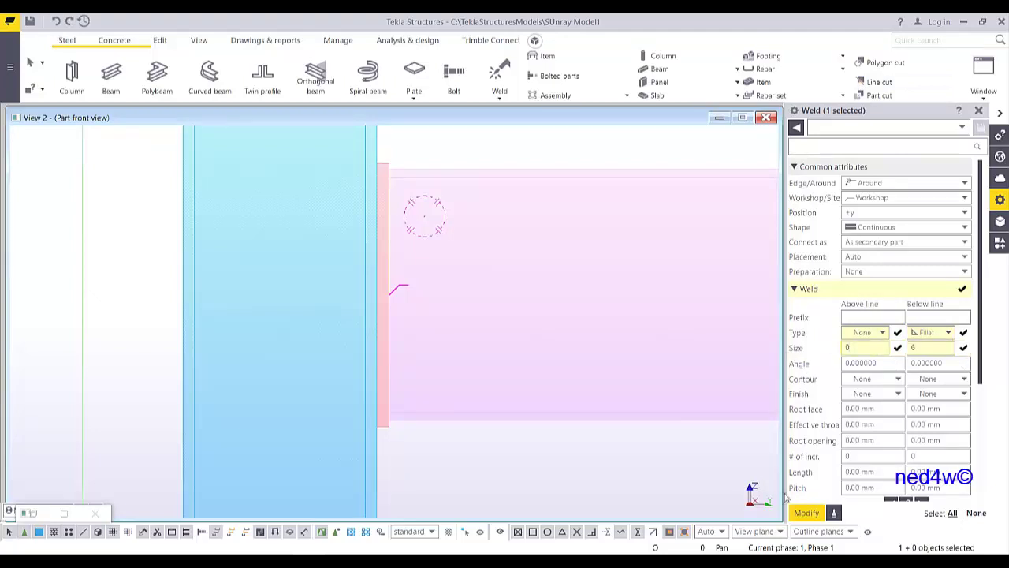
key(Delete)
click(807, 512)
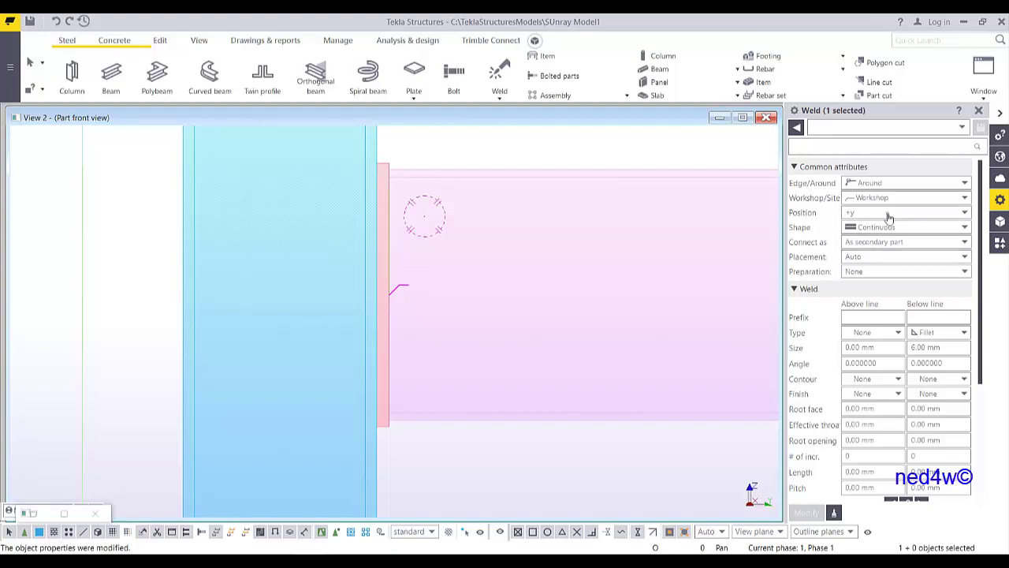
middle_drag(473, 342, 492, 360)
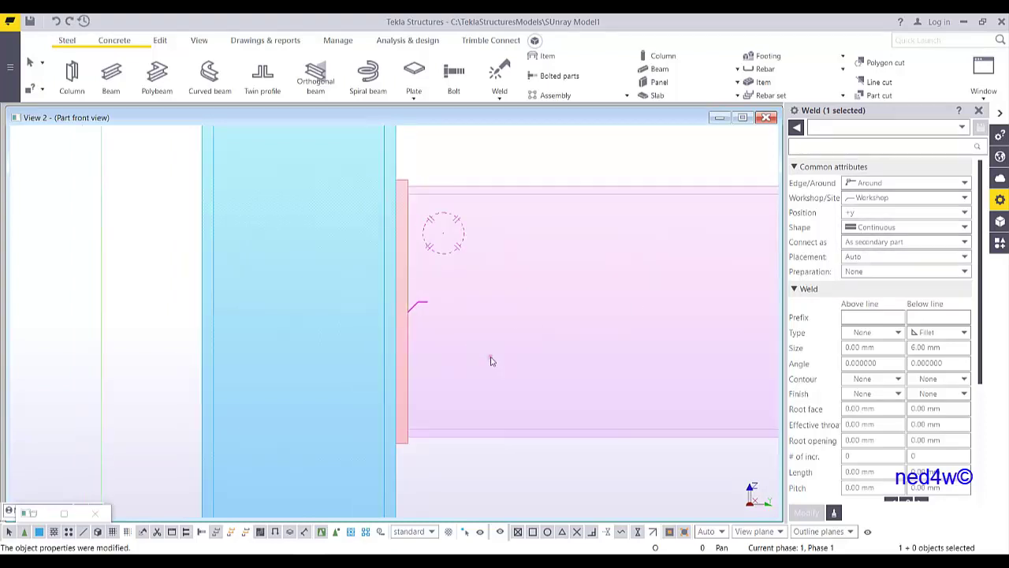
middle_drag(413, 343, 428, 348)
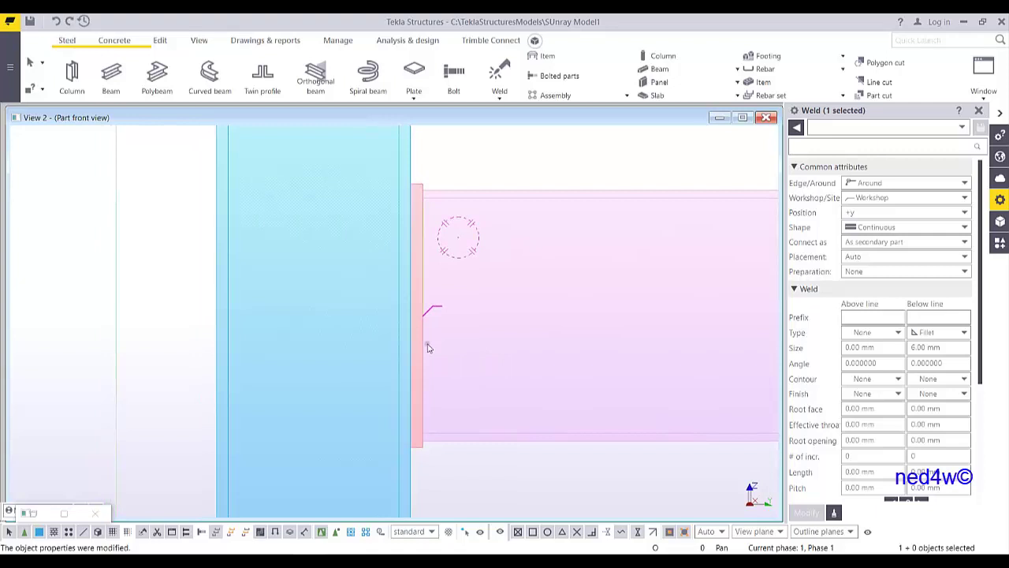
scroll(397, 261, down, 1)
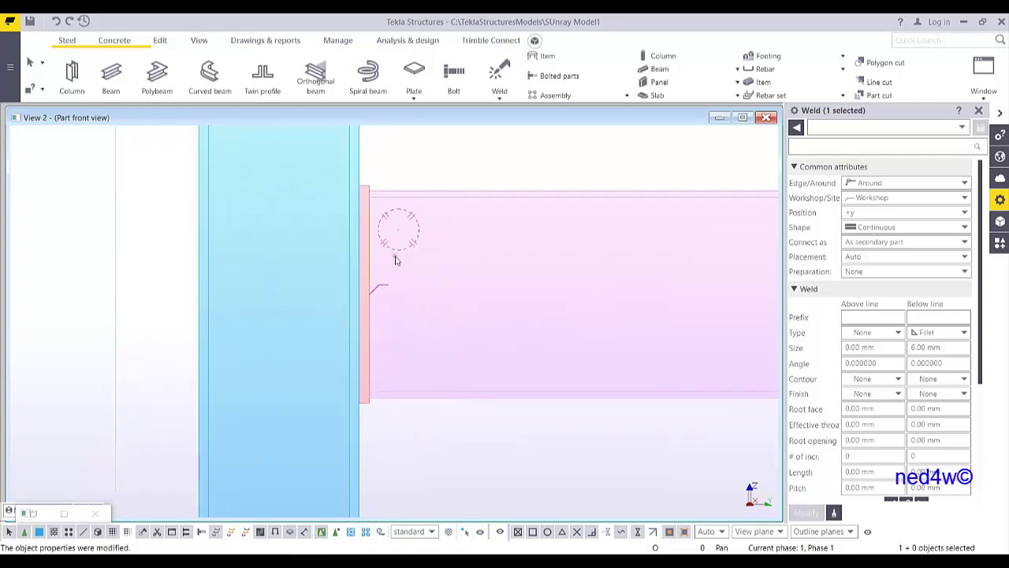
scroll(373, 208, up, 1)
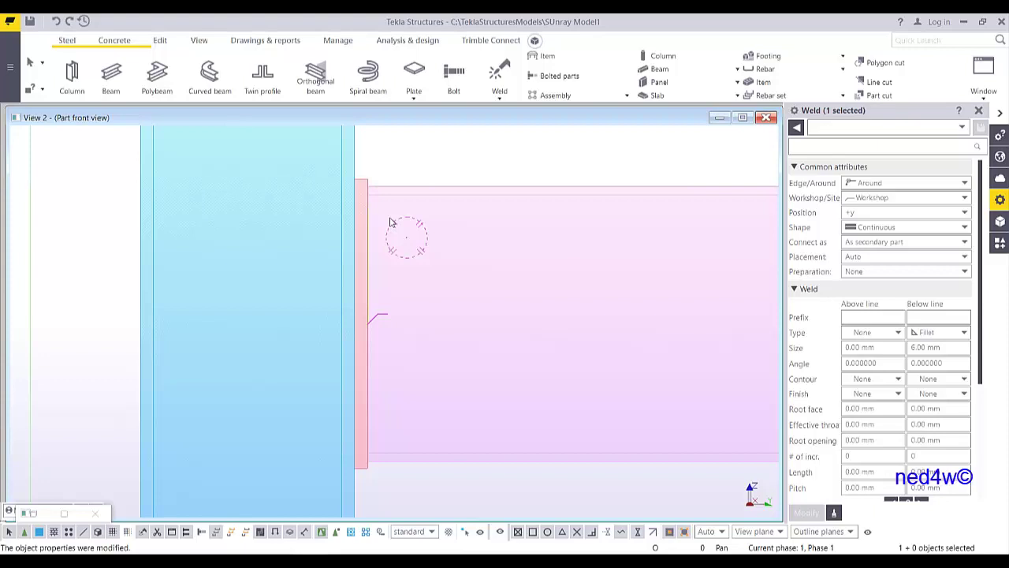
scroll(361, 184, up, 10)
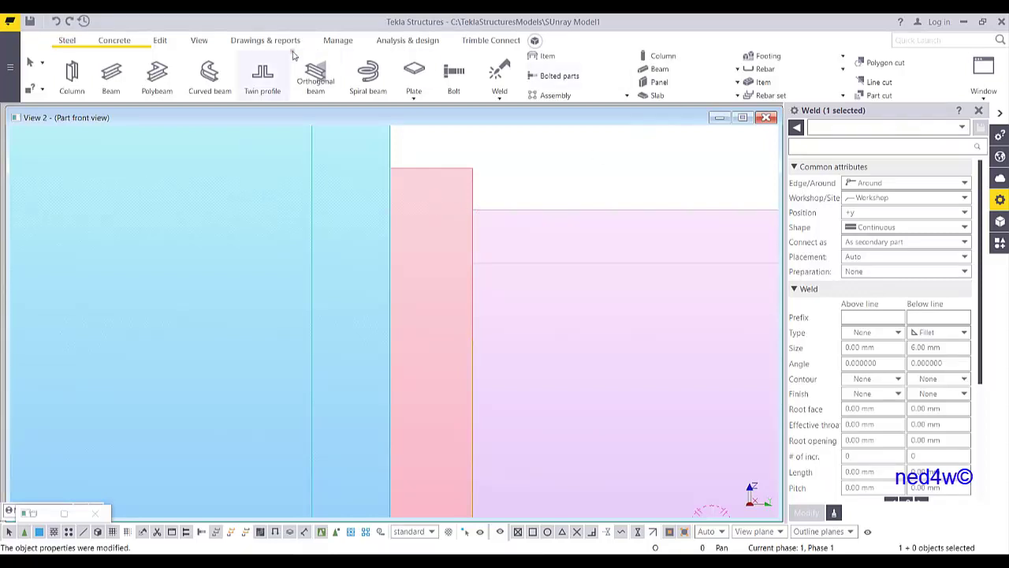
Project the end plate's top corner onto the column face line as a new reference point
click(159, 41)
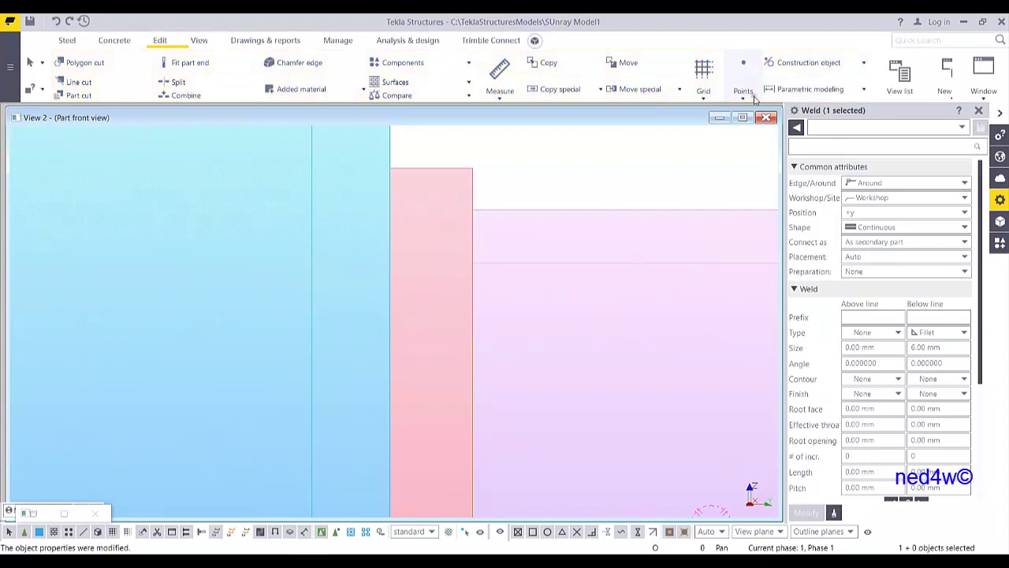
click(743, 85)
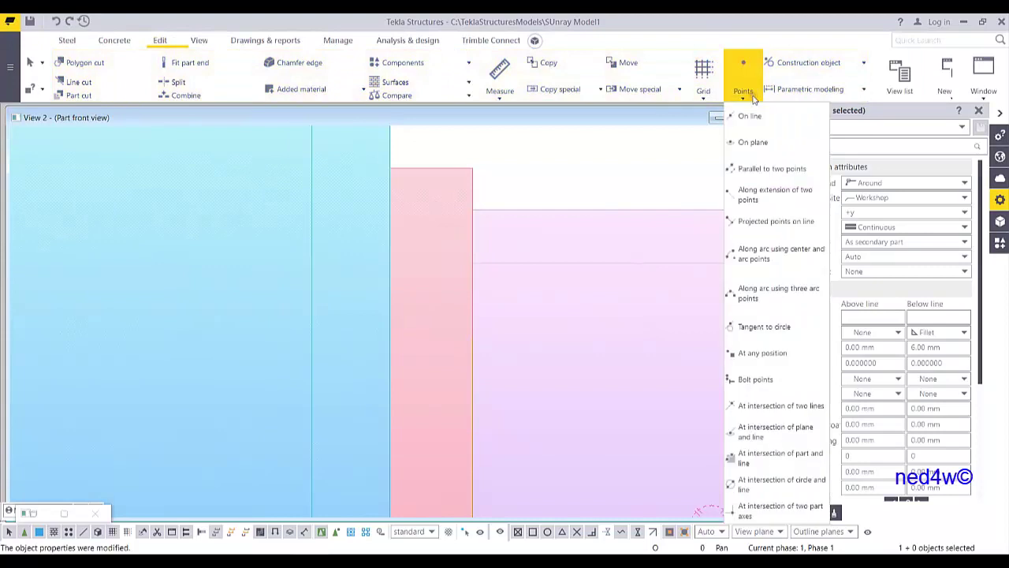
click(757, 223)
click(387, 146)
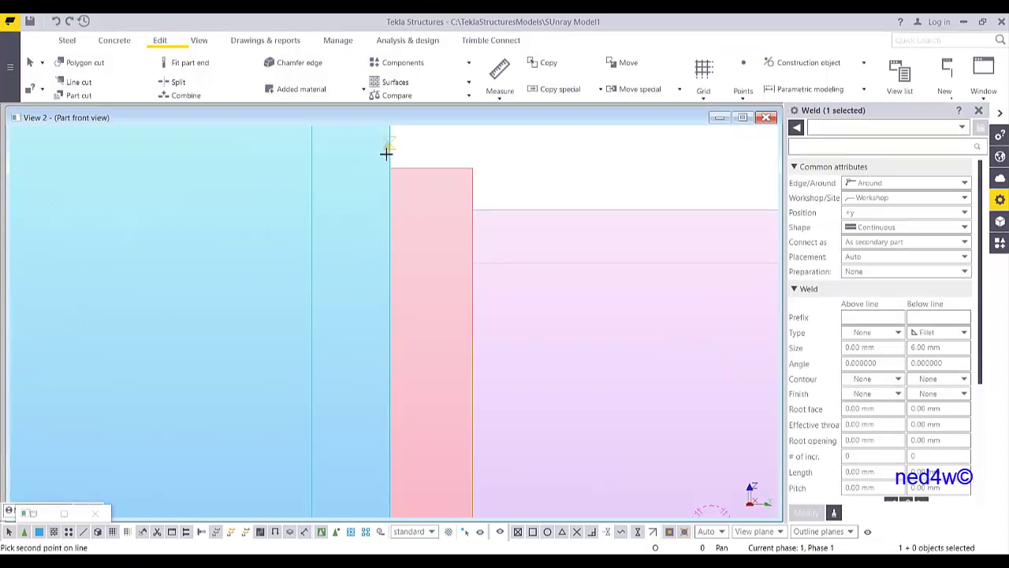
click(390, 251)
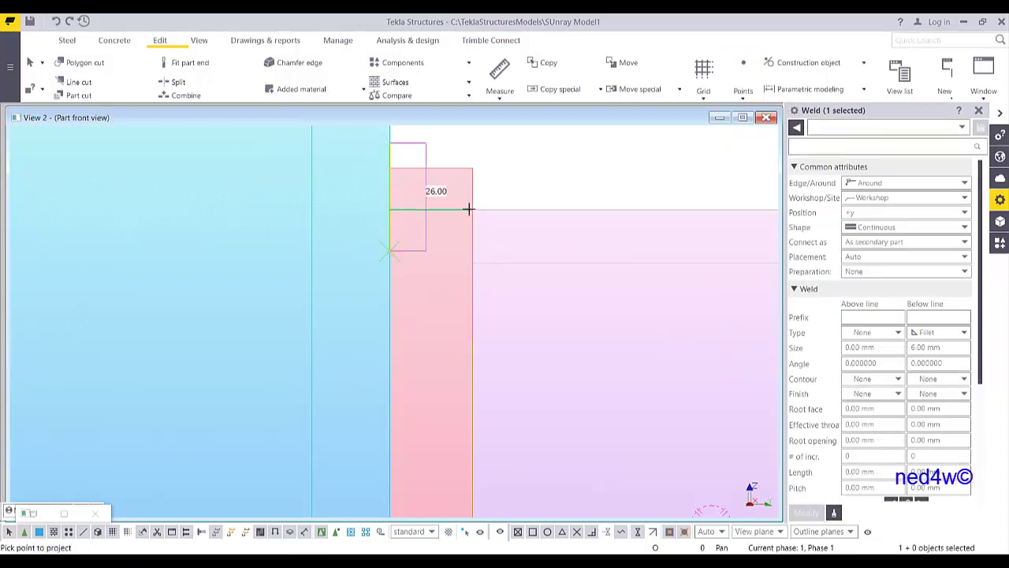
click(472, 209)
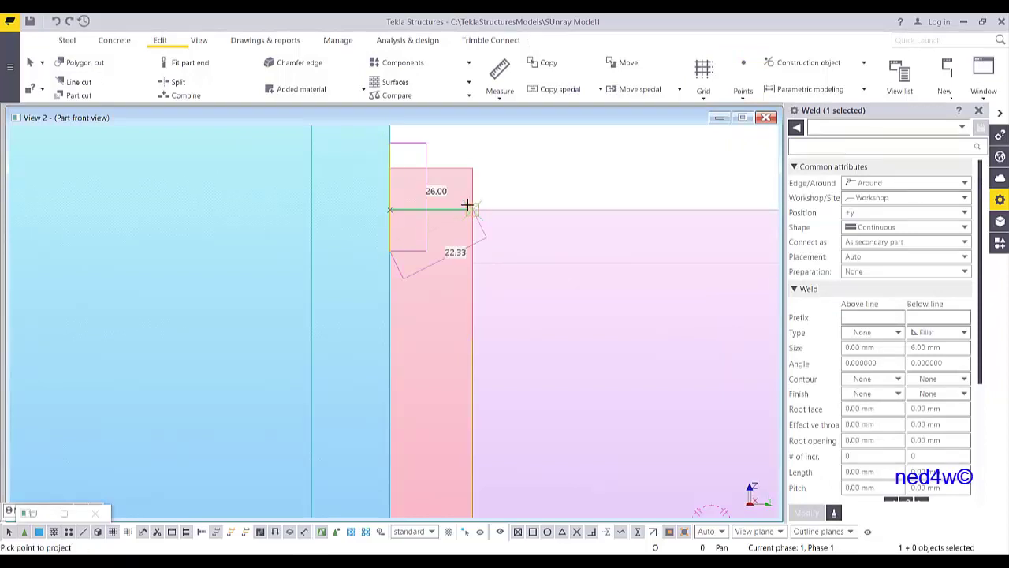
right_click(491, 163)
click(513, 169)
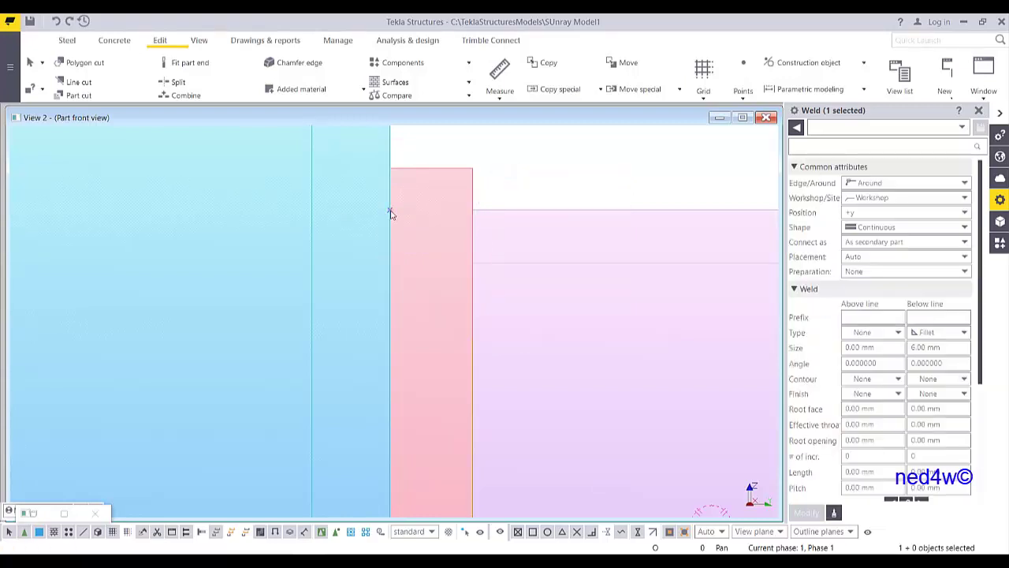
scroll(383, 268, down, 4)
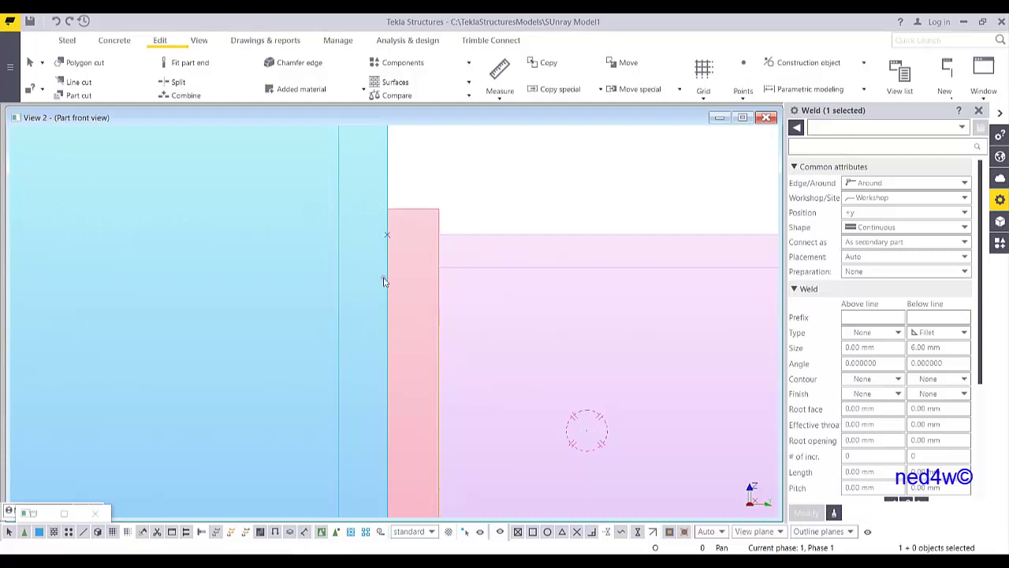
middle_drag(444, 343, 466, 293)
scroll(466, 334, down, 4)
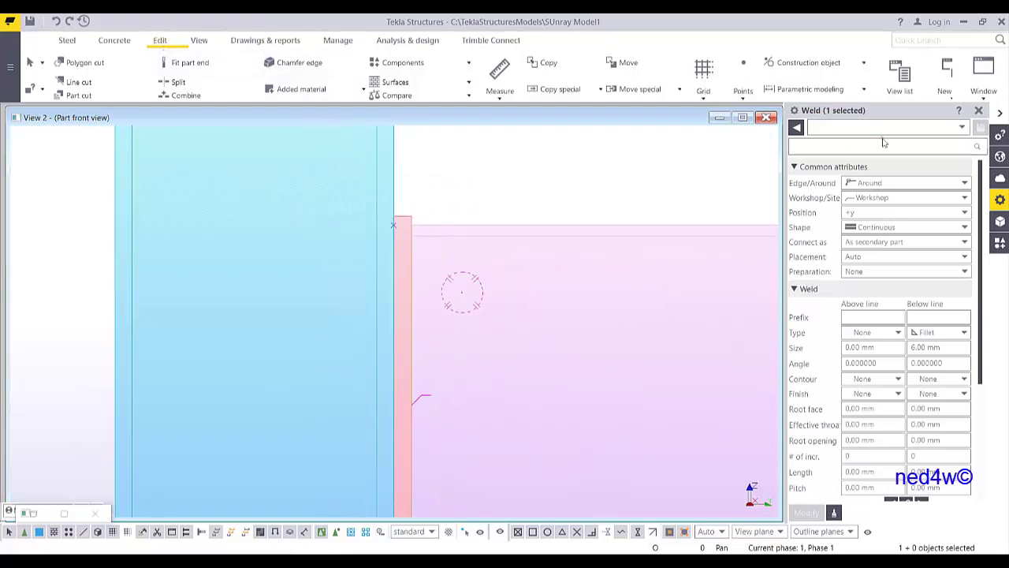
Start a bolt group, keeping the 8.8XOX standard and Site bolt type
click(68, 44)
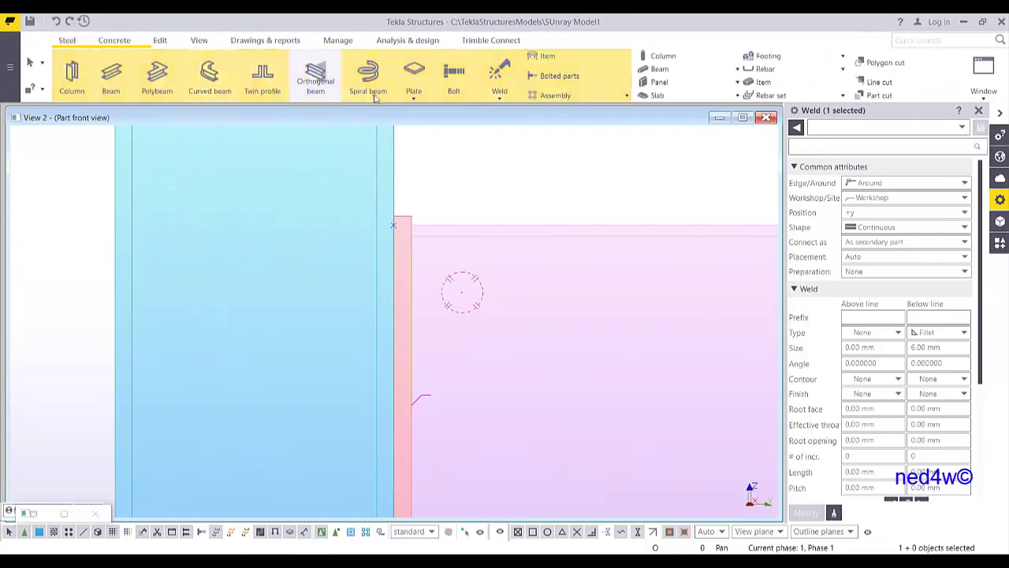
click(454, 75)
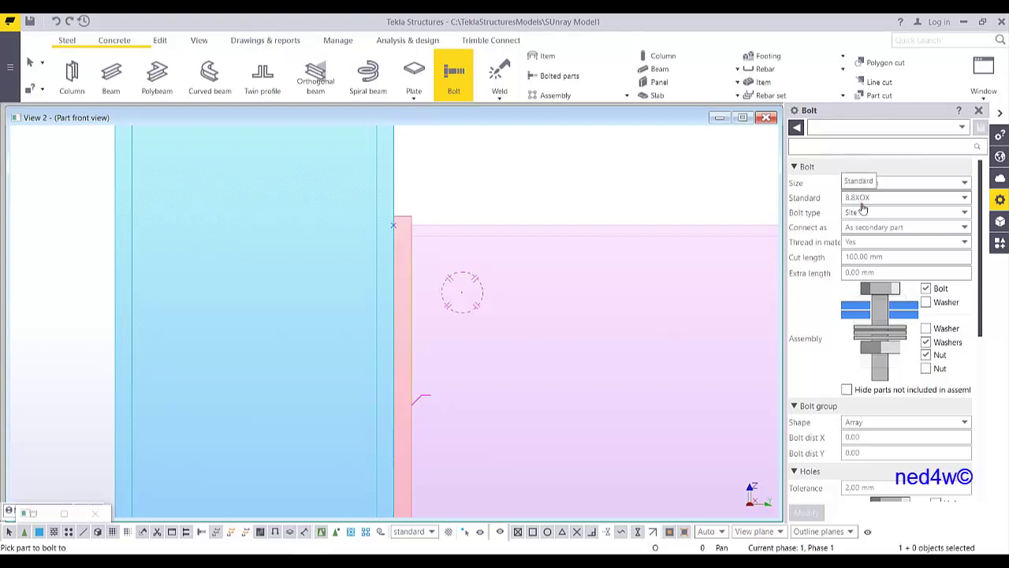
click(882, 200)
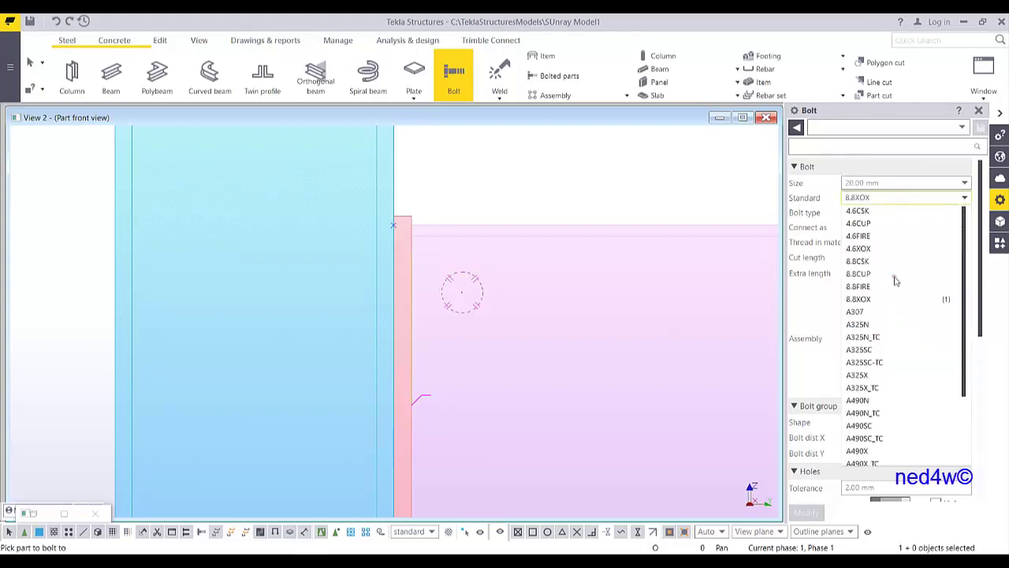
click(877, 202)
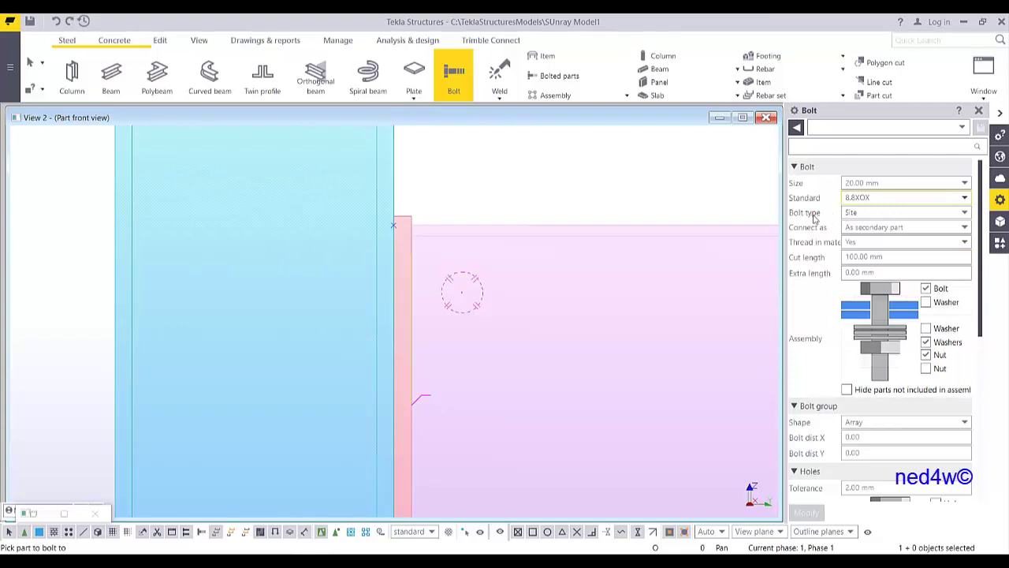
click(850, 213)
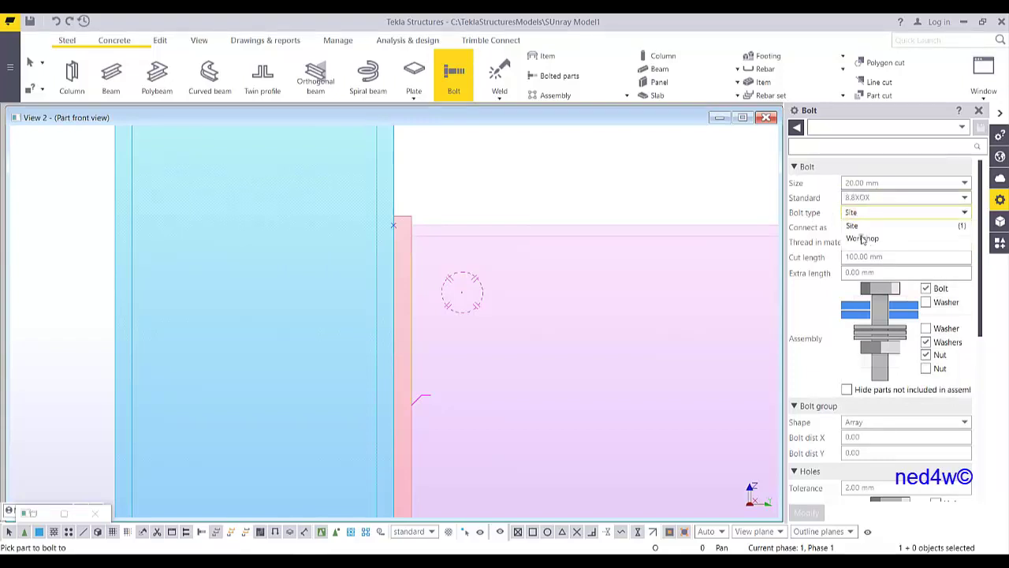
click(829, 215)
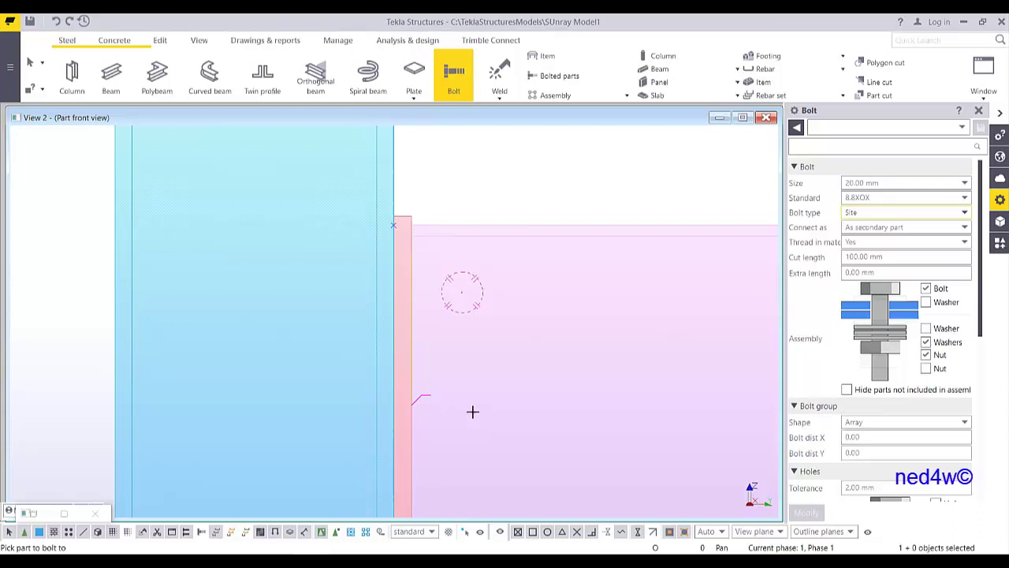
ctrl+middle_drag(473, 410, 685, 416)
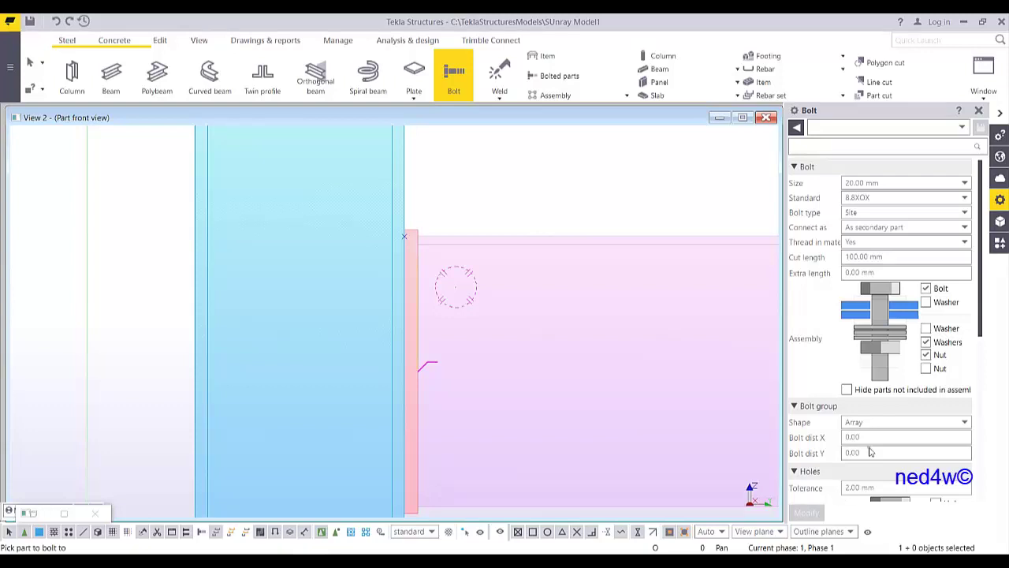
scroll(829, 497, down, 5)
scroll(874, 439, down, 2)
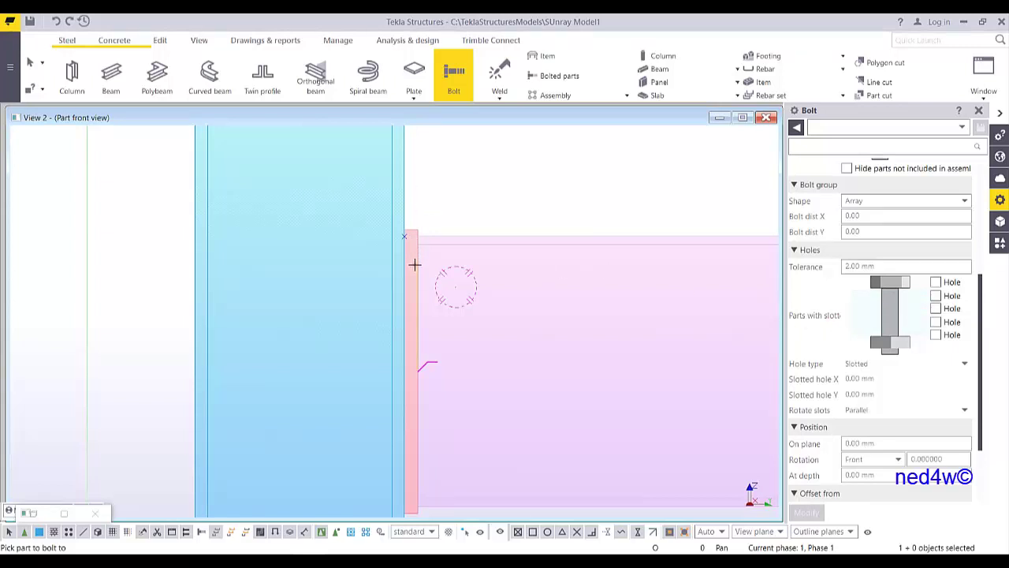
scroll(898, 399, down, 2)
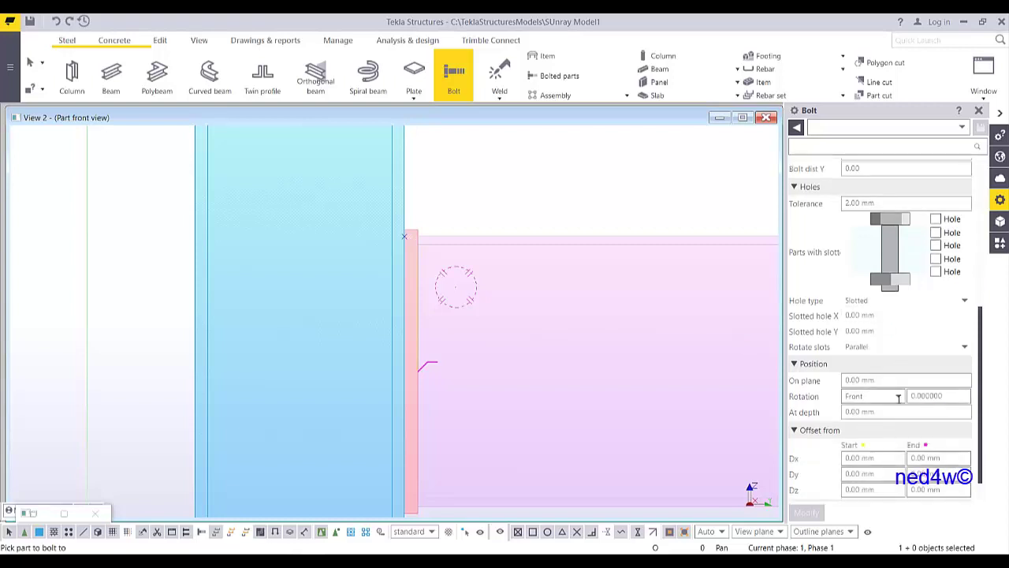
scroll(889, 415, down, 1)
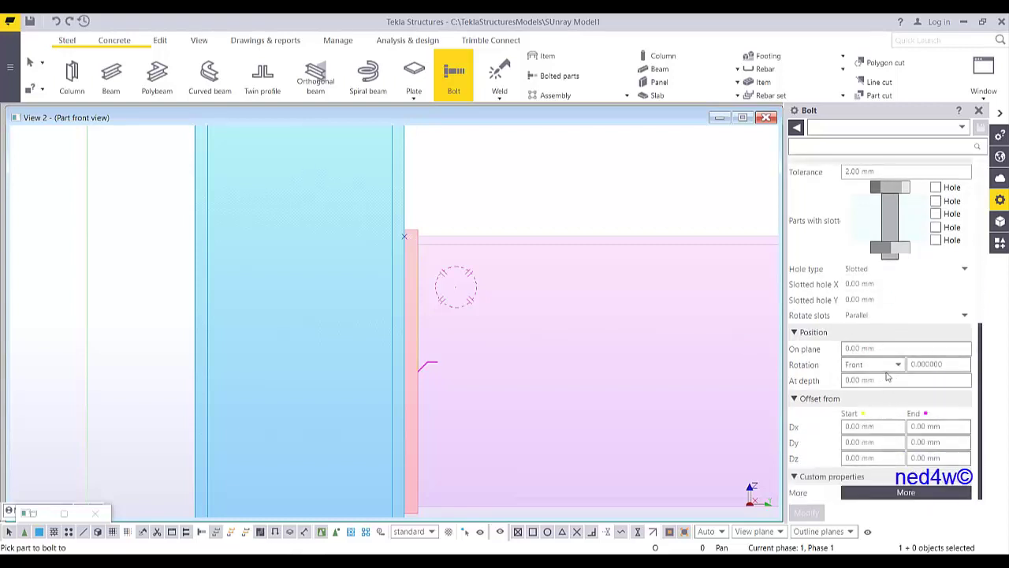
scroll(523, 340, down, 3)
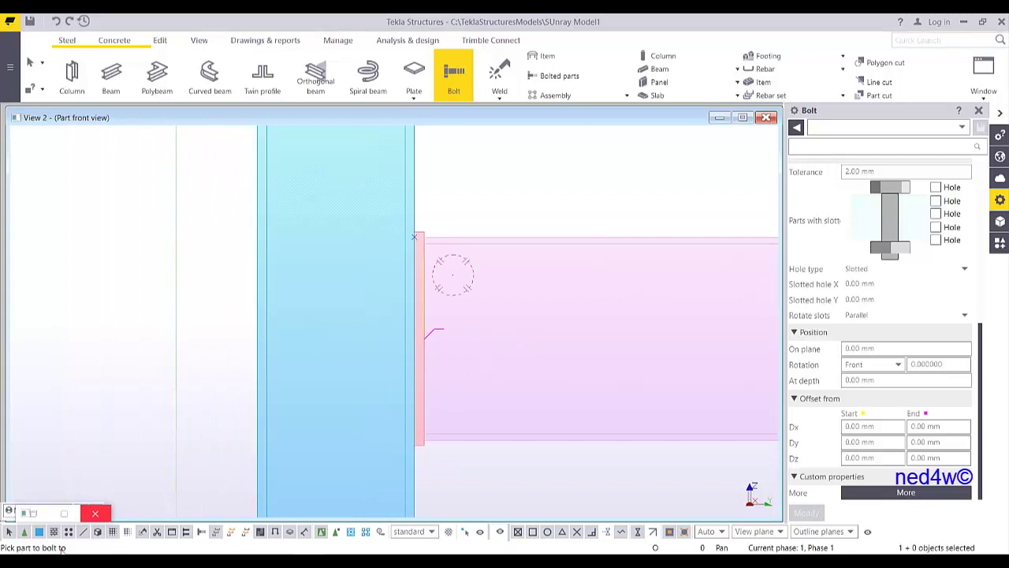
Bolt the end plate to the column along a line from the plate's top corner to its bottom
middle_drag(320, 347, 295, 366)
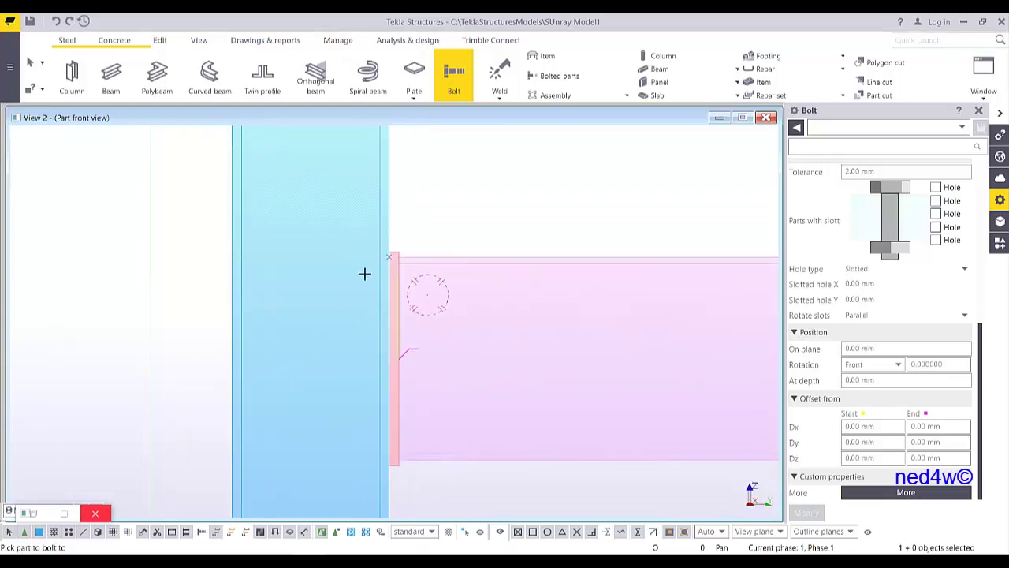
click(387, 215)
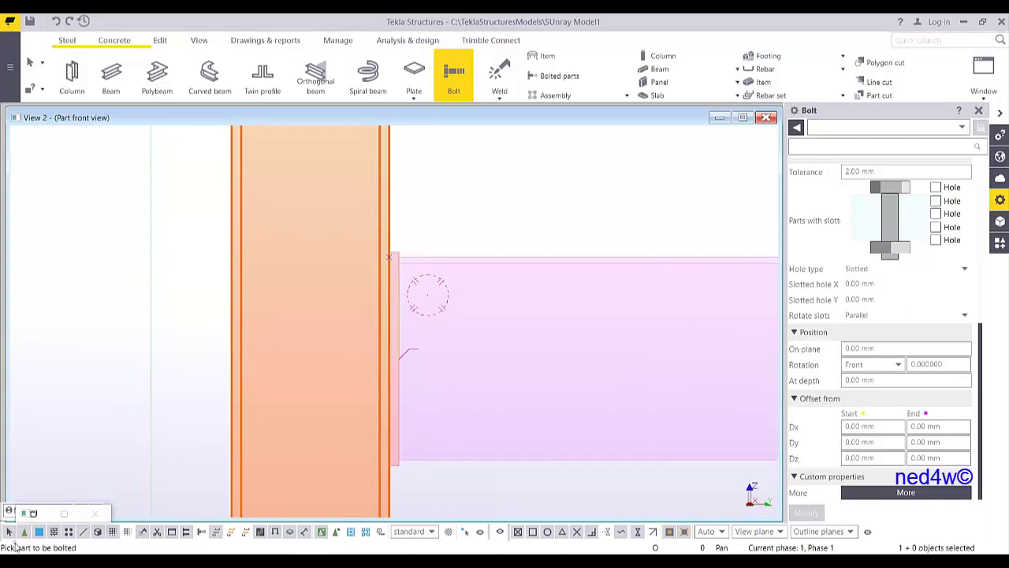
scroll(389, 262, up, 4)
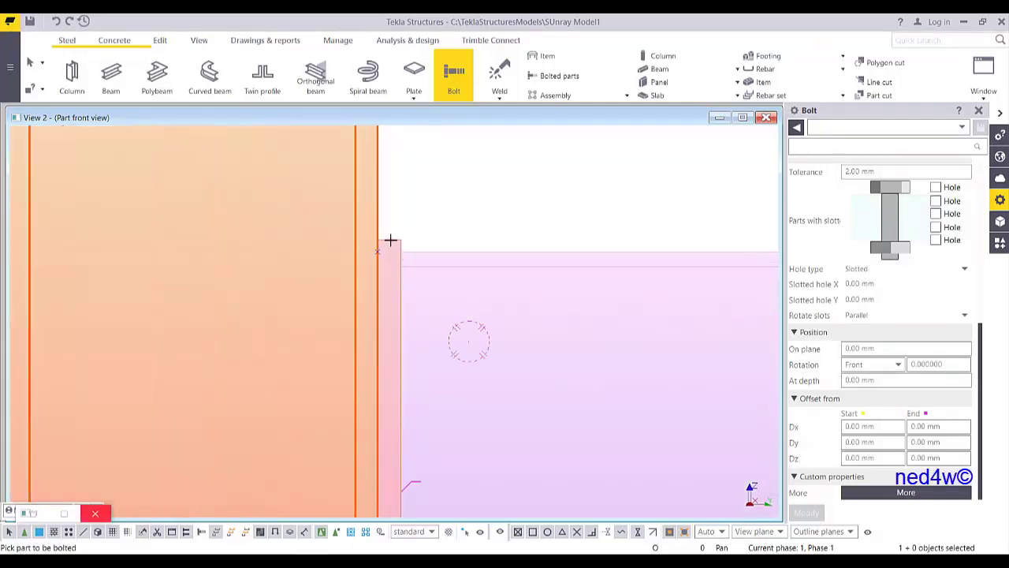
click(390, 240)
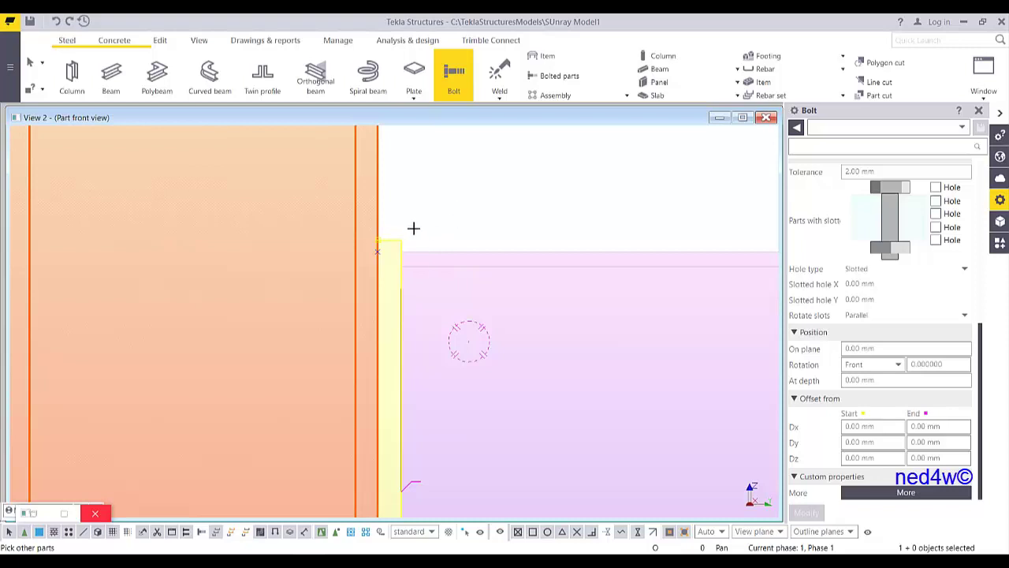
middle_click(414, 227)
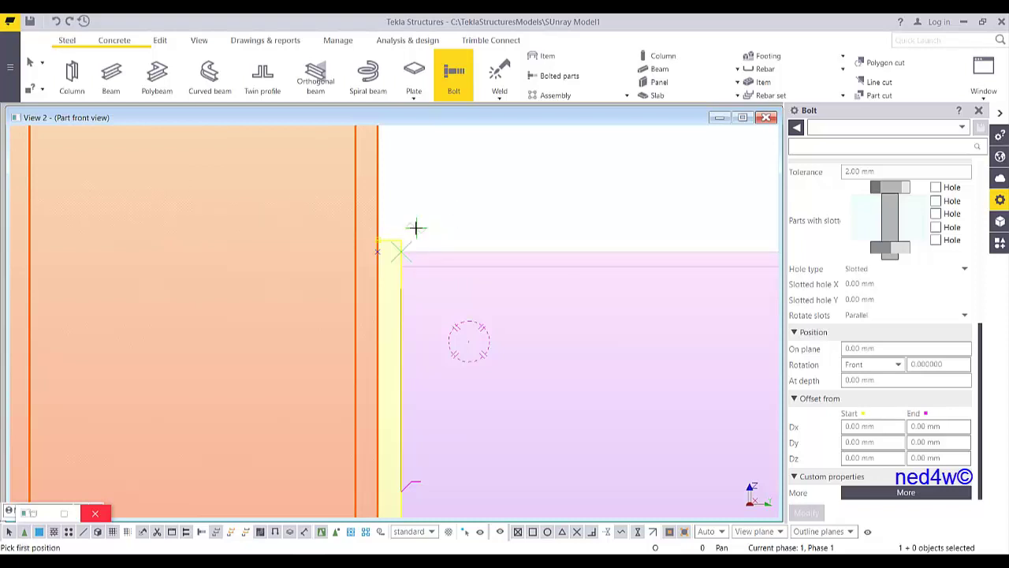
click(379, 251)
scroll(421, 284, down, 3)
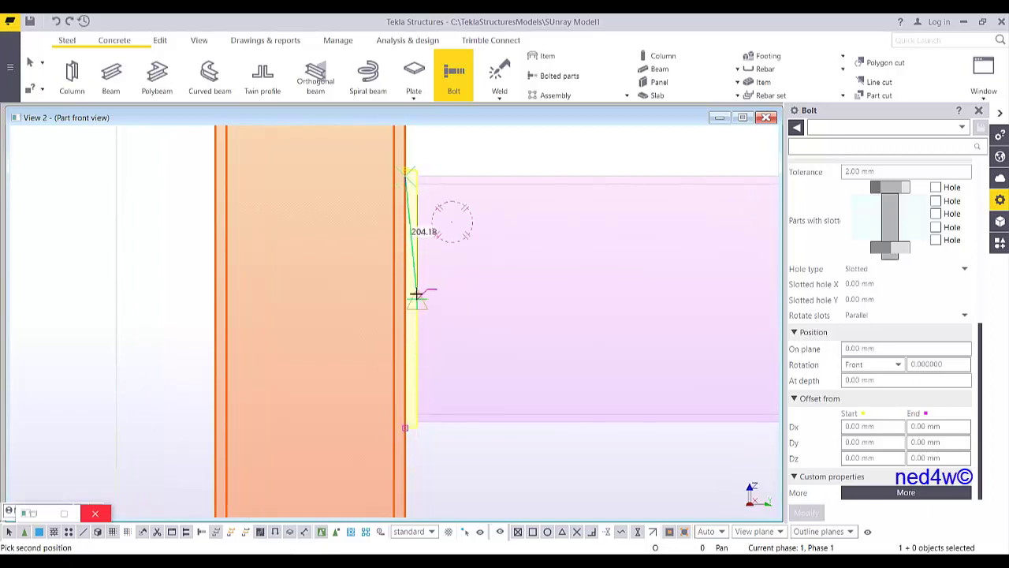
click(406, 427)
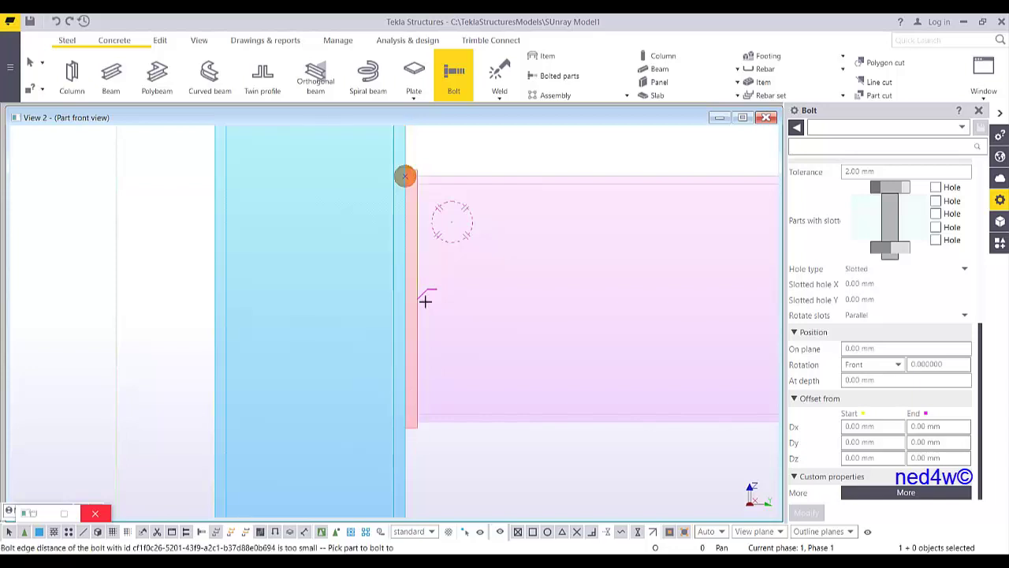
Select the new bolt group and inspect it in 3-D, then centre it in the front view
right_click(418, 221)
click(451, 227)
scroll(384, 236, up, 3)
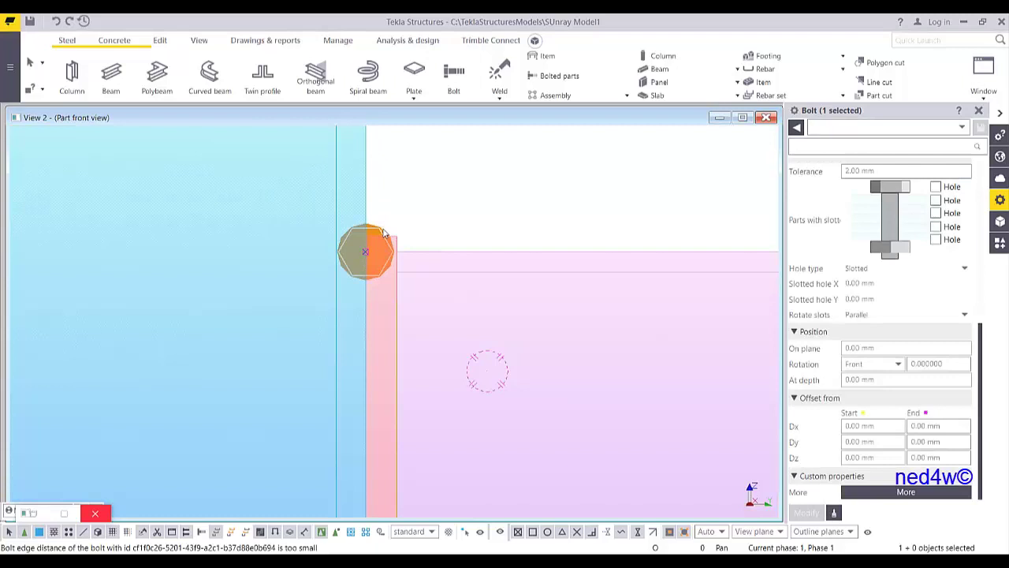
ctrl+middle_drag(387, 293, 286, 325)
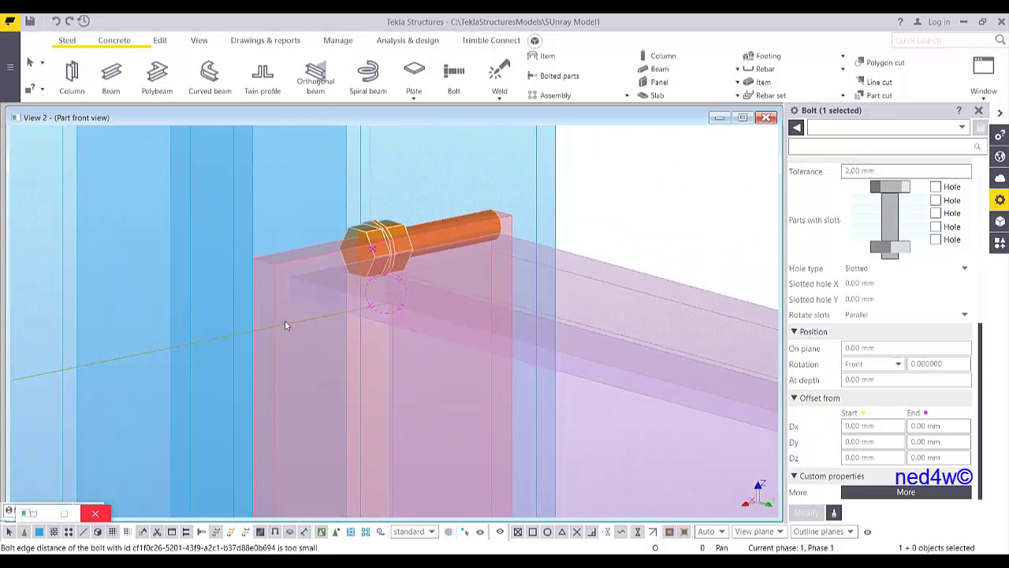
key(ctrl+p)
scroll(113, 298, up, 3)
middle_drag(68, 288, 400, 262)
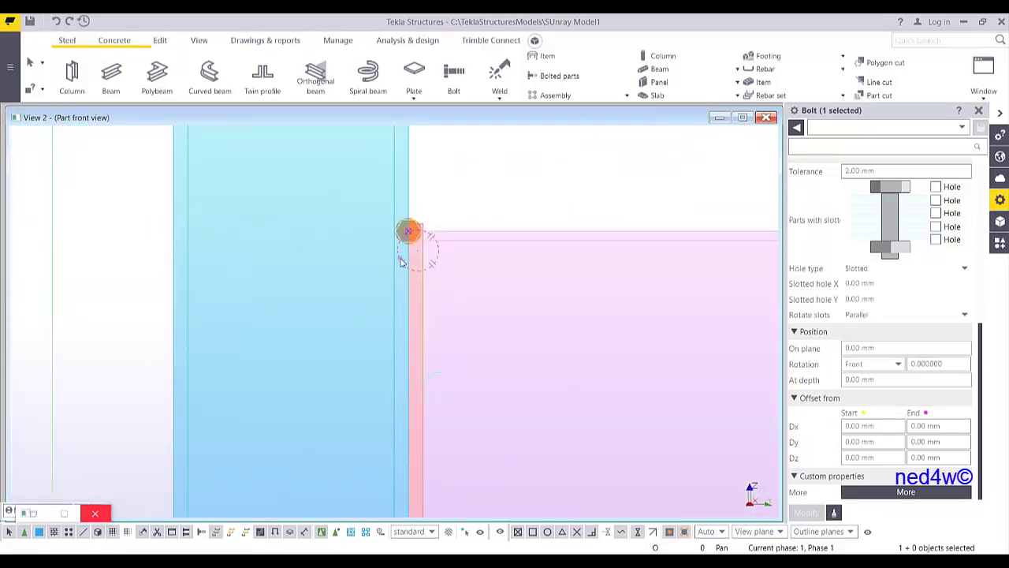
scroll(418, 268, up, 2)
scroll(408, 228, down, 2)
scroll(407, 209, up, 2)
middle_drag(621, 365, 491, 315)
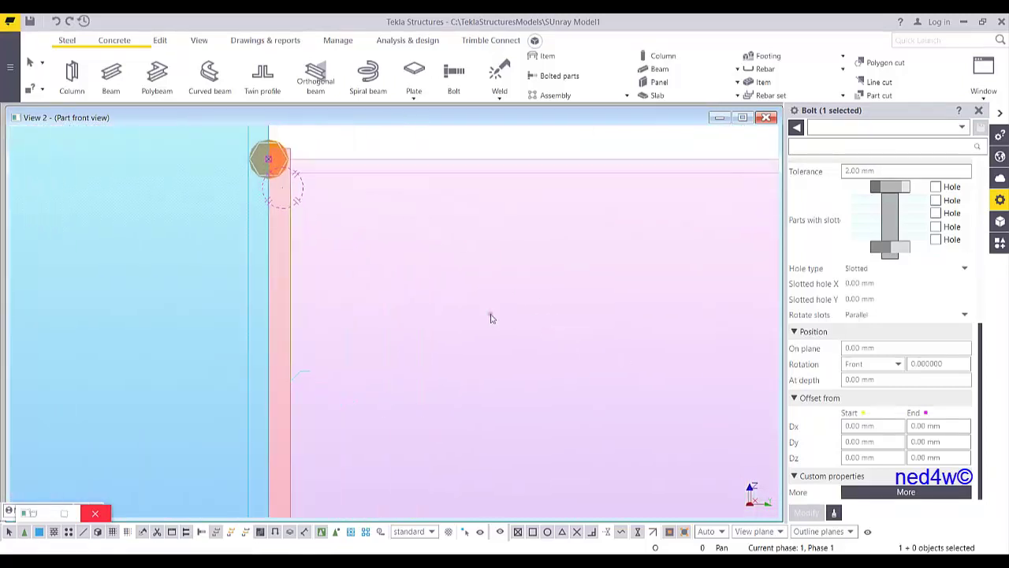
Change the bolt rotation to Top, then to Below
click(866, 367)
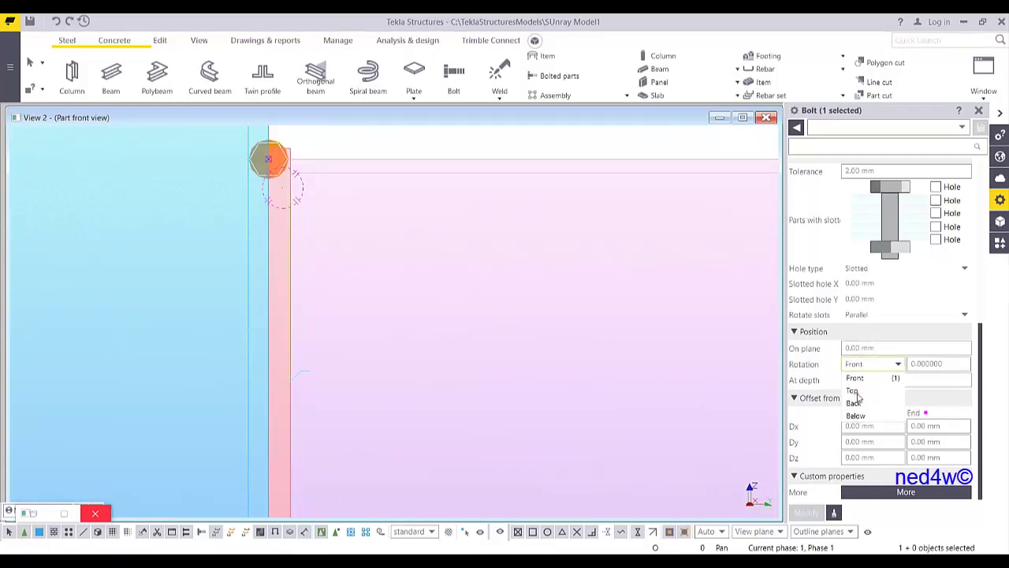
click(857, 393)
key(Return)
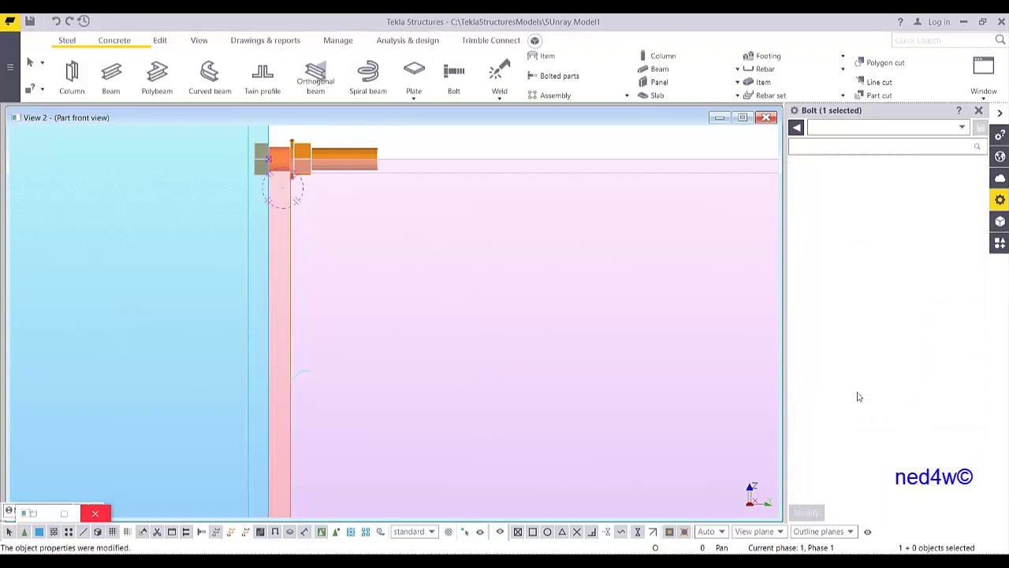
middle_drag(376, 247, 415, 293)
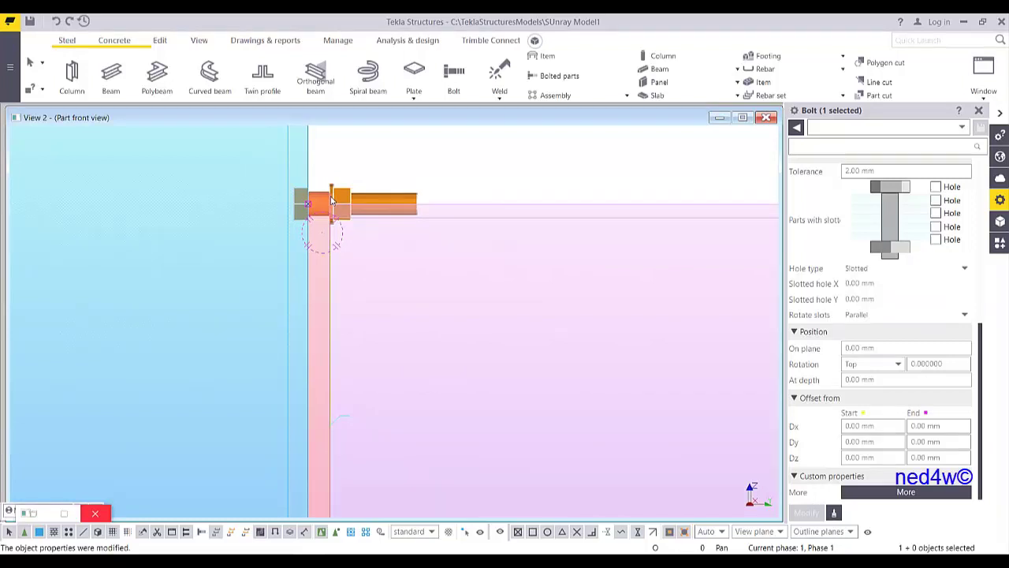
click(901, 365)
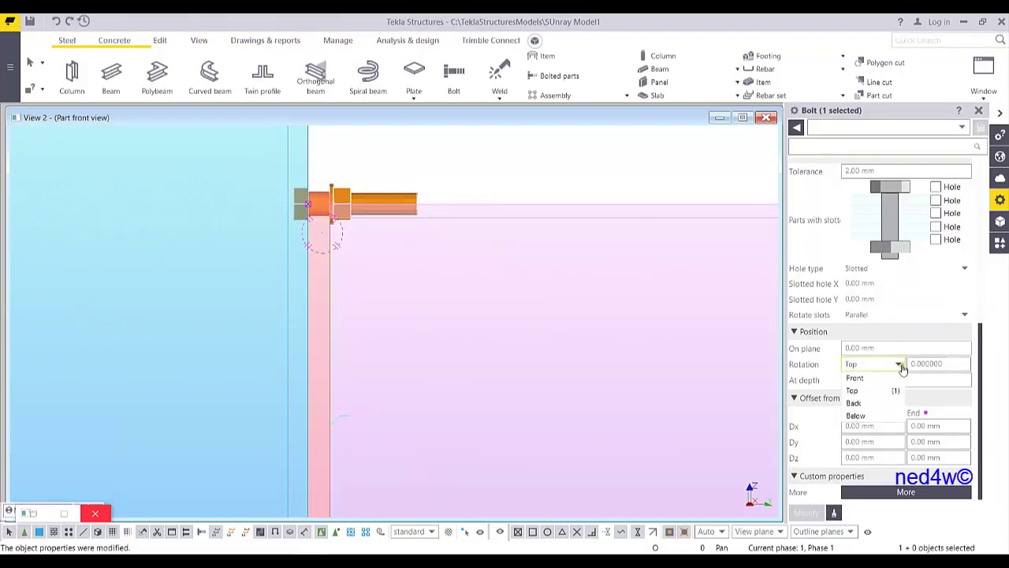
click(870, 417)
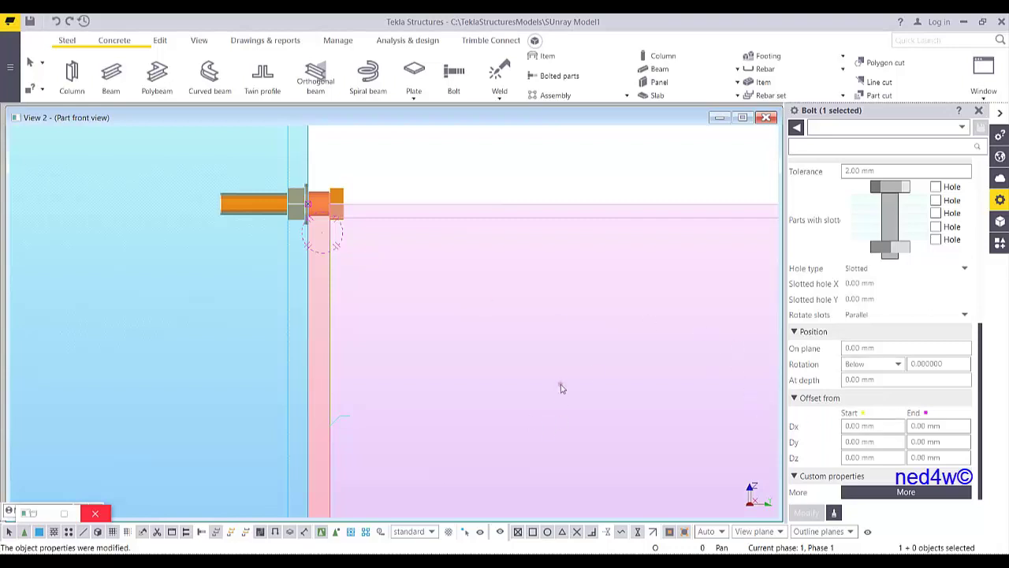
Show the connection in 3-D with the Bolt dist Y spacing field active in Bolt properties
middle_drag(449, 379, 484, 362)
scroll(382, 250, down, 3)
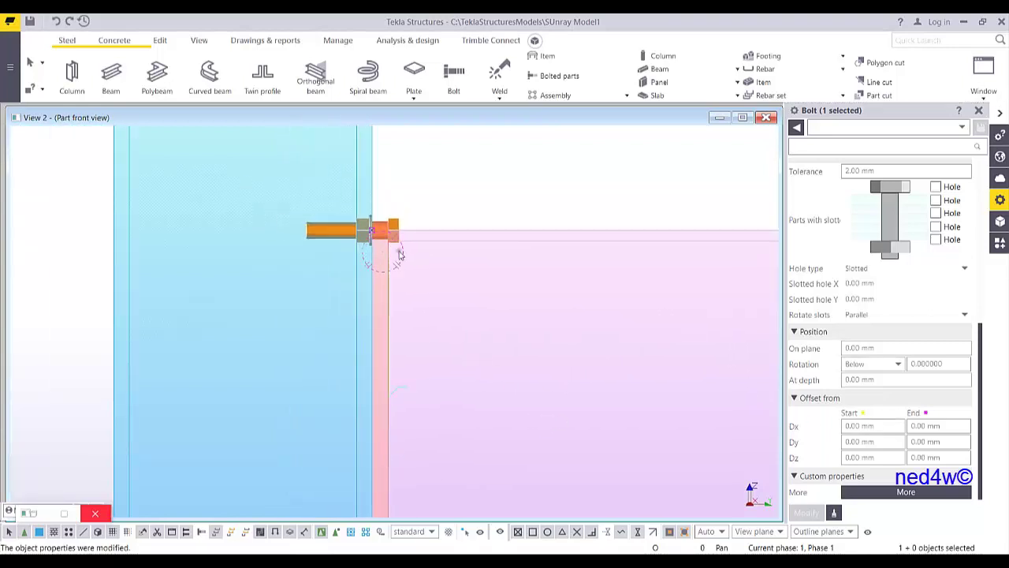
key(ctrl+p)
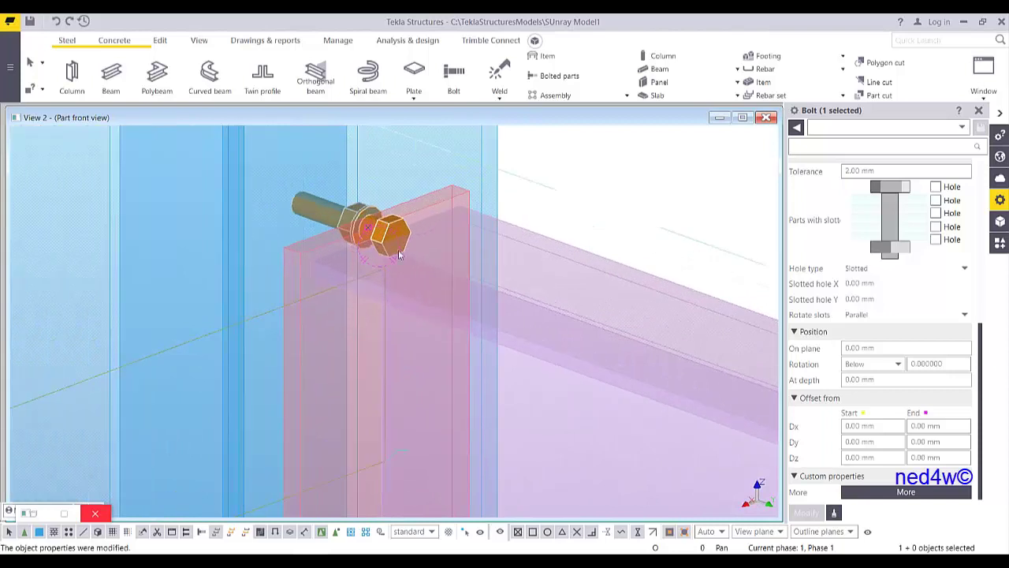
scroll(883, 355, up, 4)
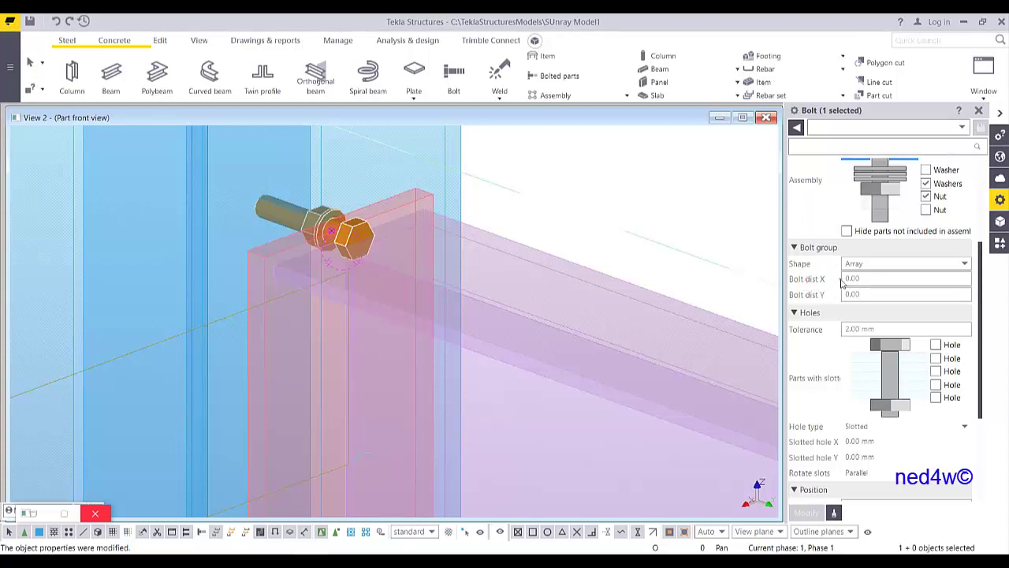
click(870, 292)
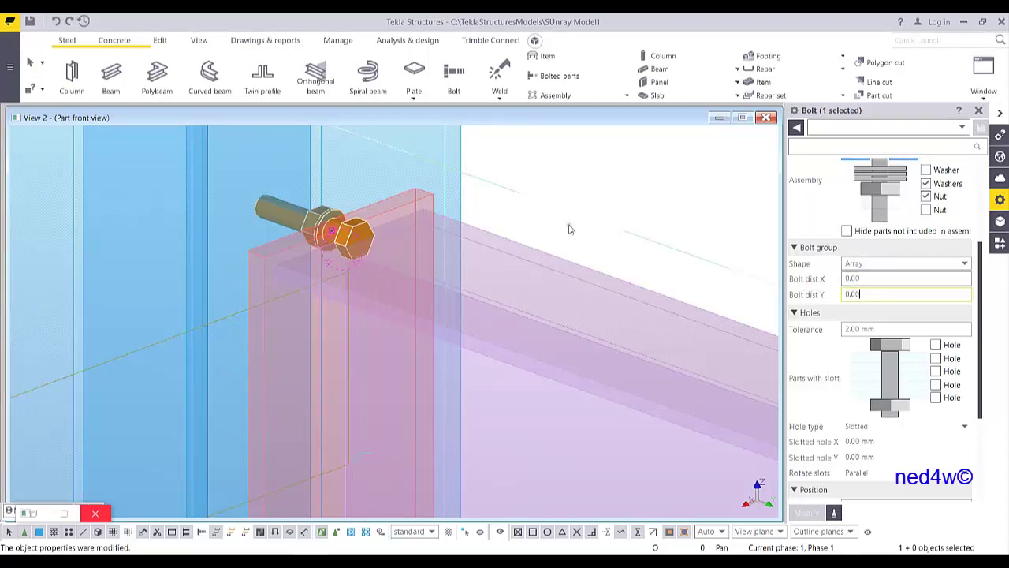
ctrl+middle_drag(568, 225, 479, 284)
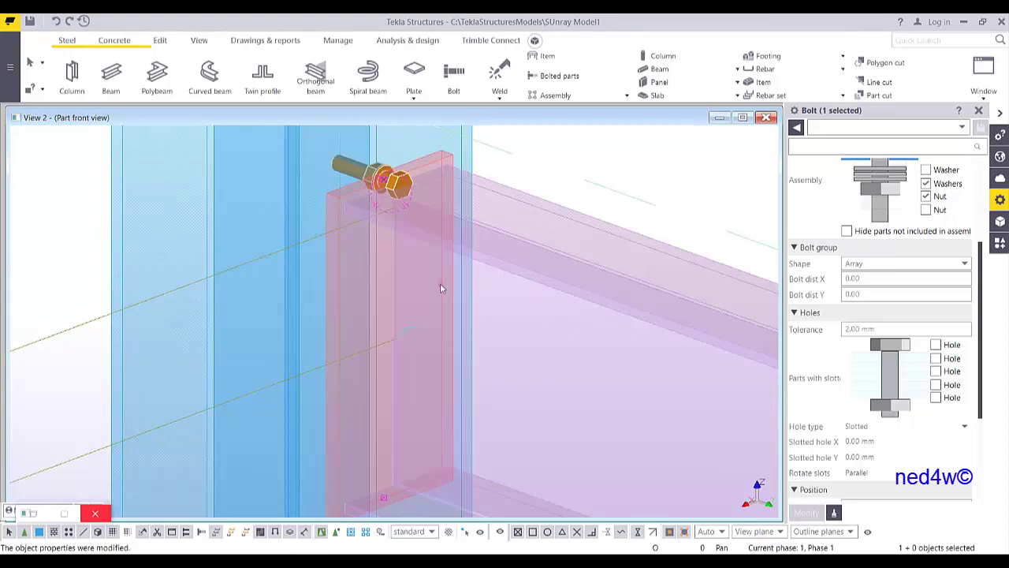
Set Bolt dist X to 70 and Bolt dist Y to 100, giving four bolts
middle_drag(391, 236, 441, 222)
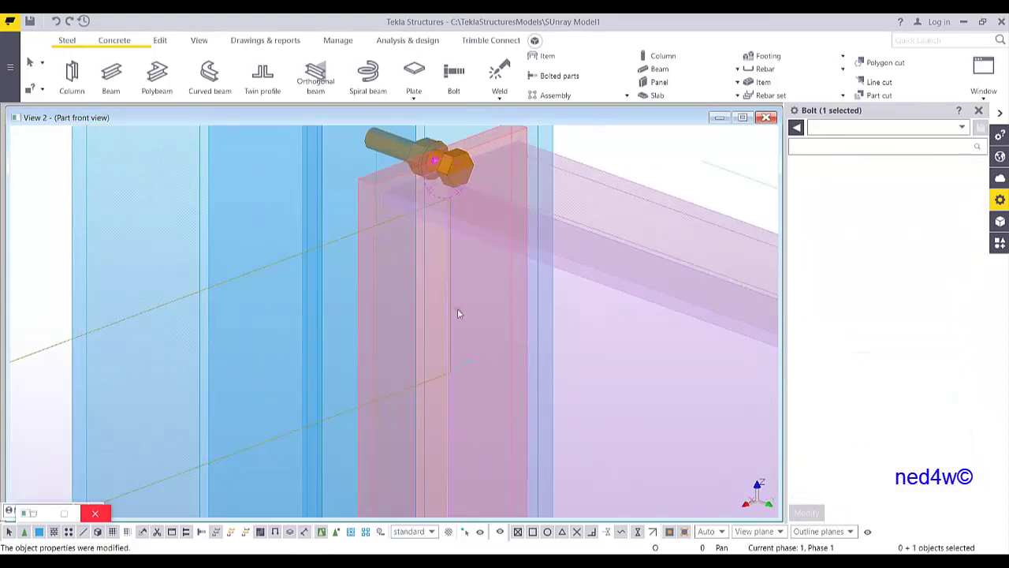
scroll(431, 485, down, 2)
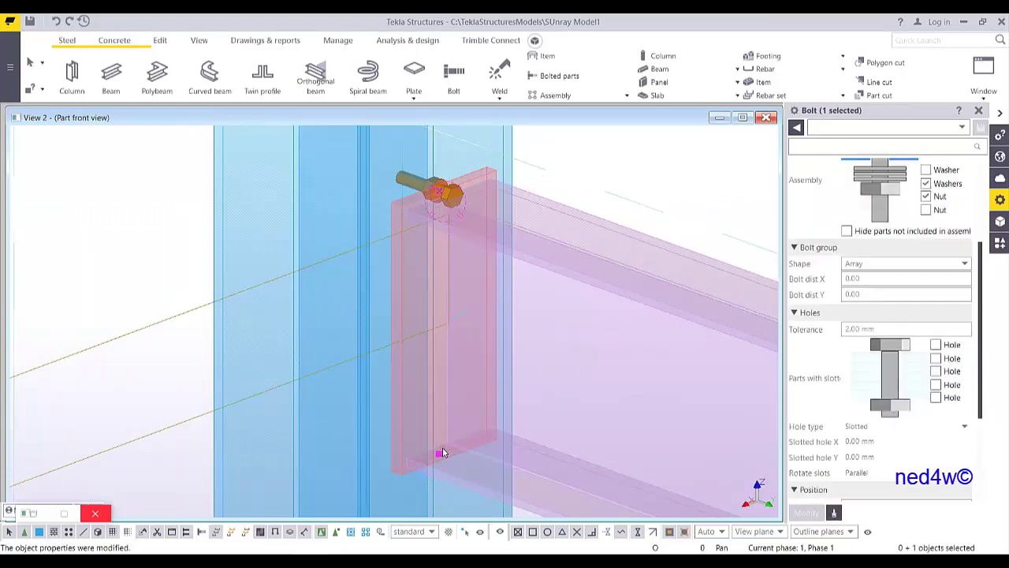
click(872, 279)
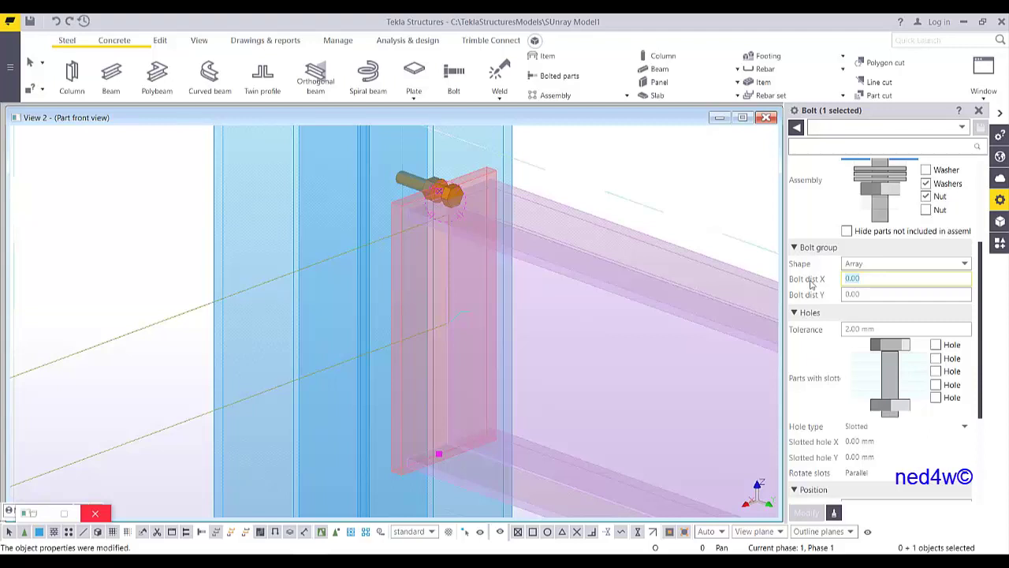
text(70)
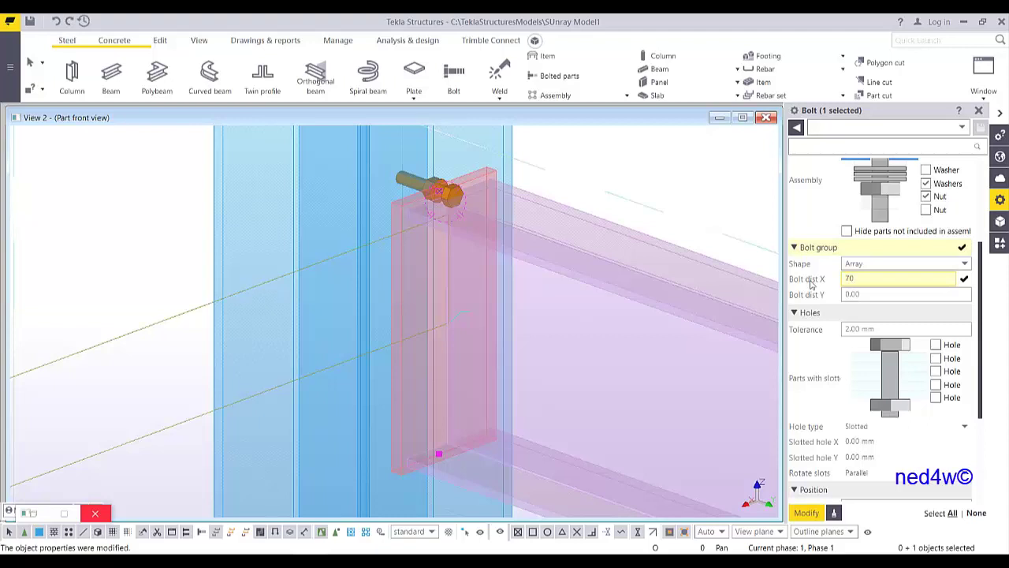
key(Return)
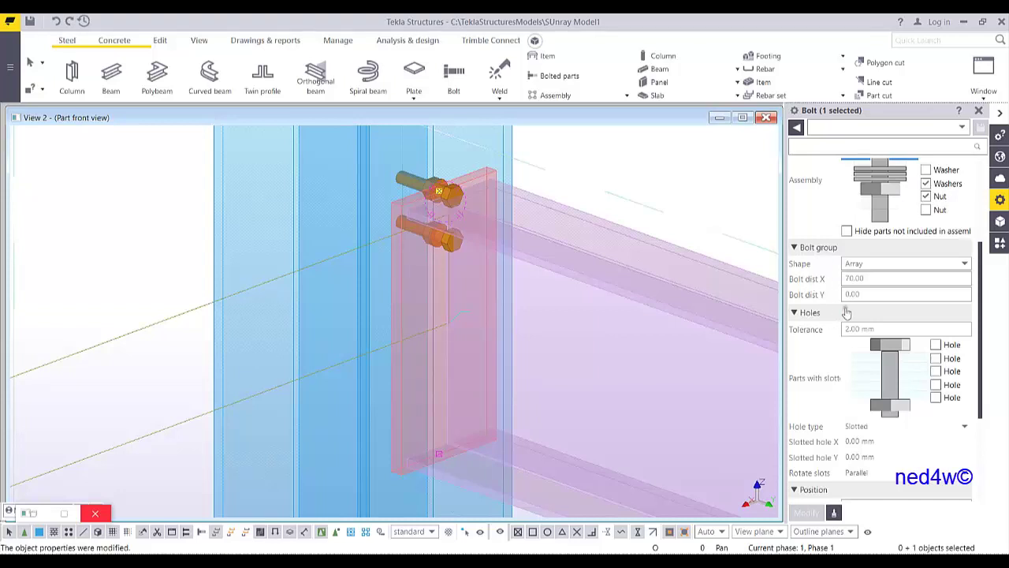
click(874, 294)
text(100)
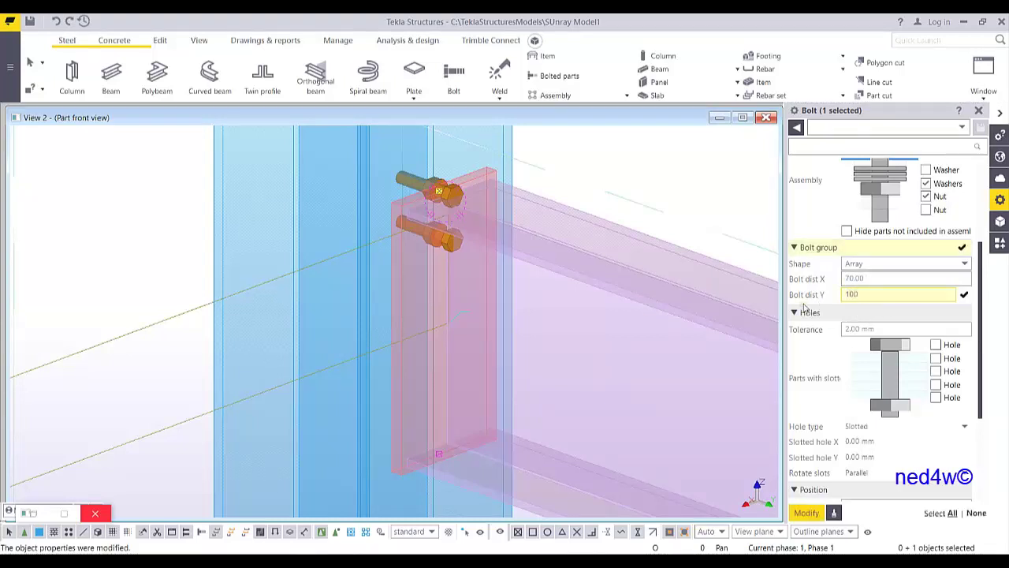
key(Return)
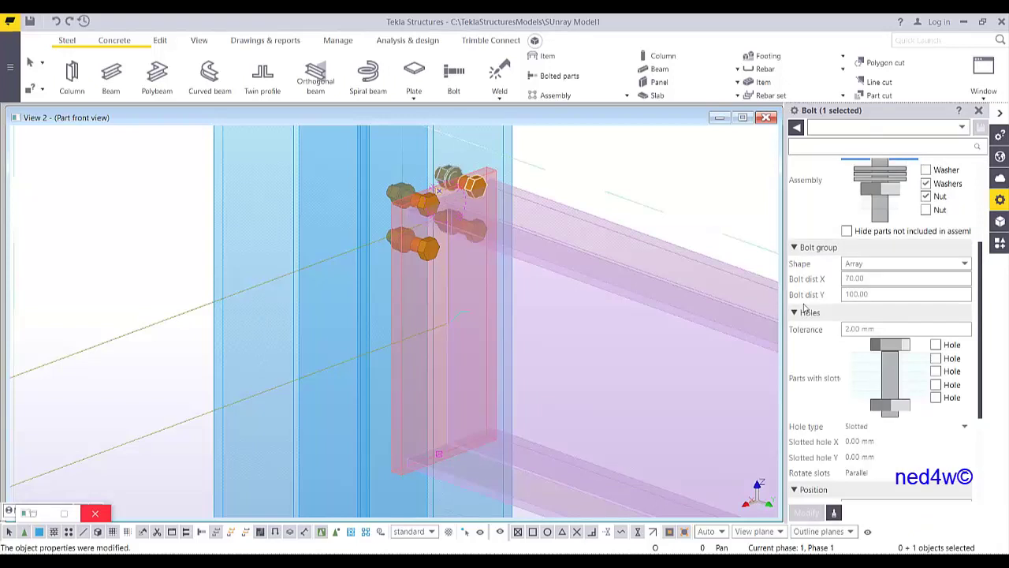
Give the bolt group an 80 mm Offset from Start Dx and view it in 3-D
key(ctrl+p)
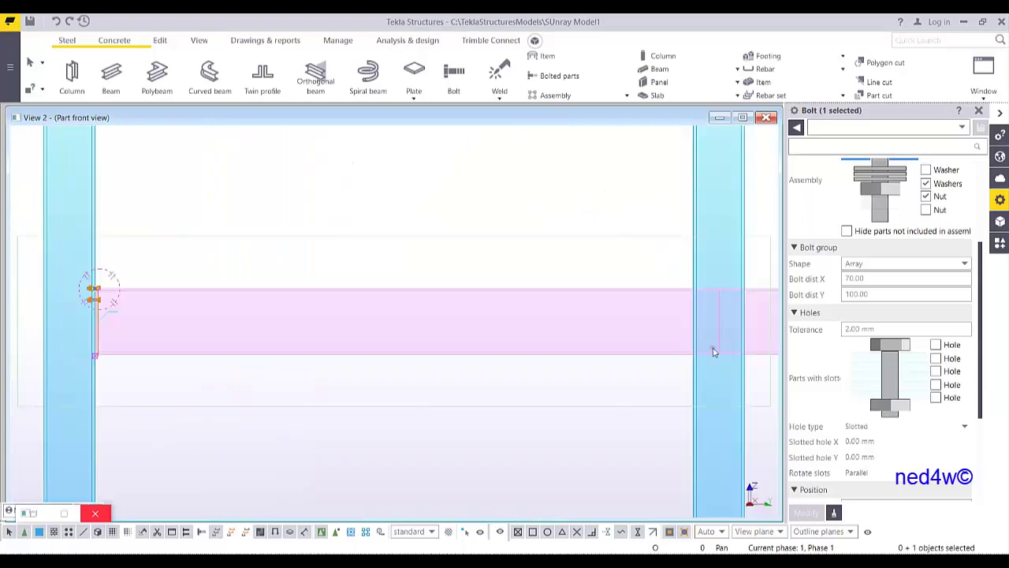
scroll(307, 354, up, 10)
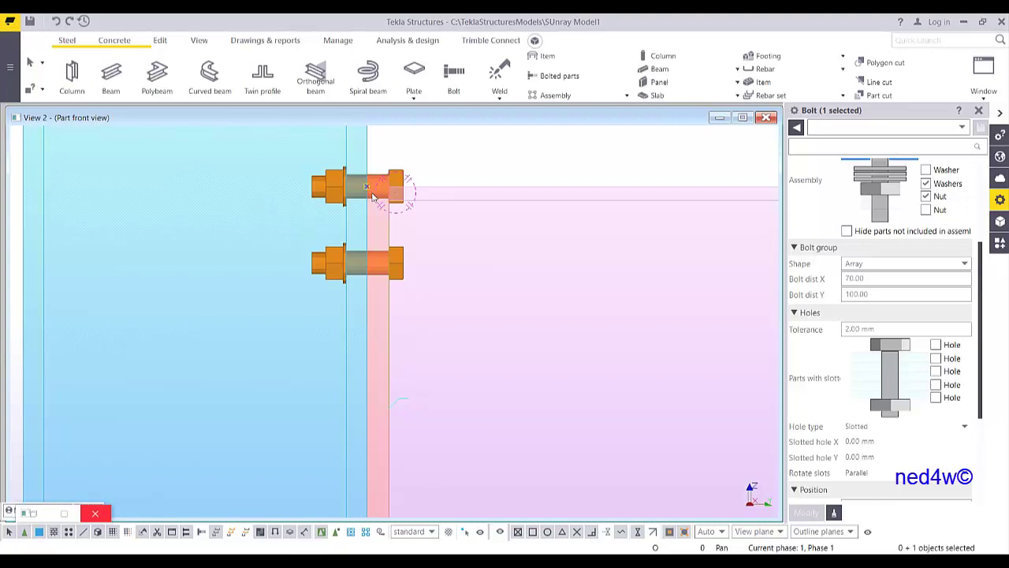
scroll(871, 398, down, 3)
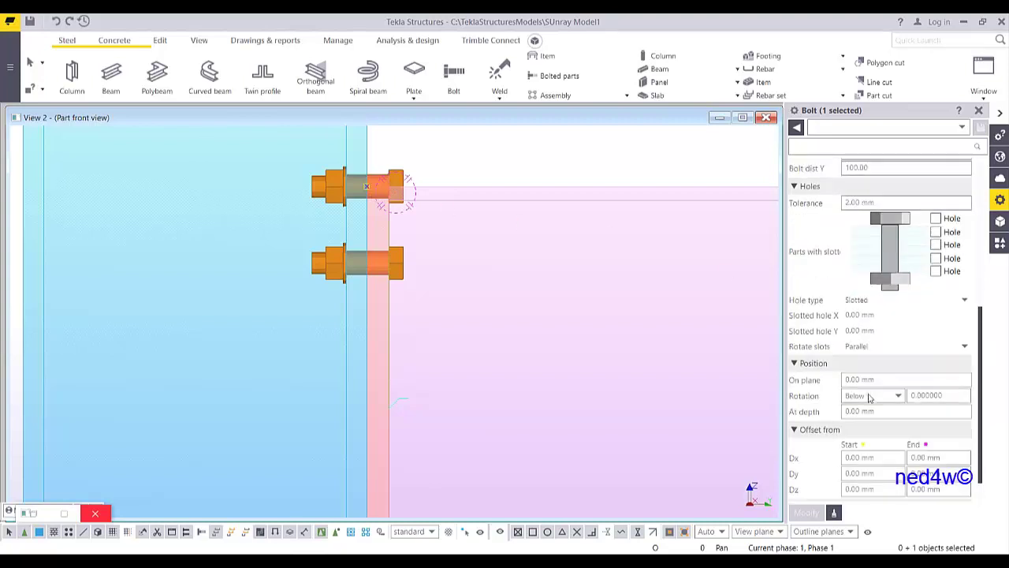
scroll(871, 398, down, 1)
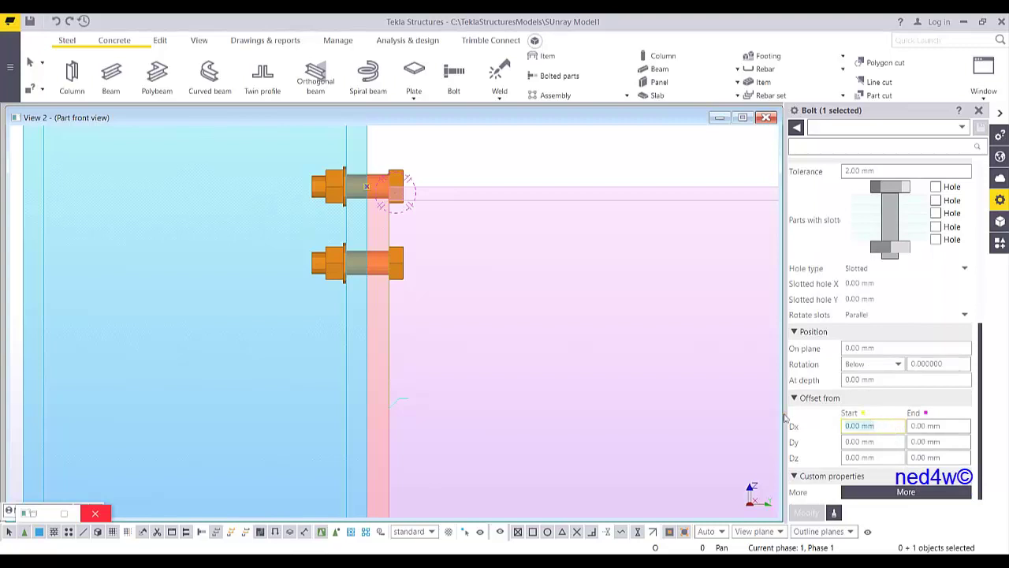
text(80)
key(Return)
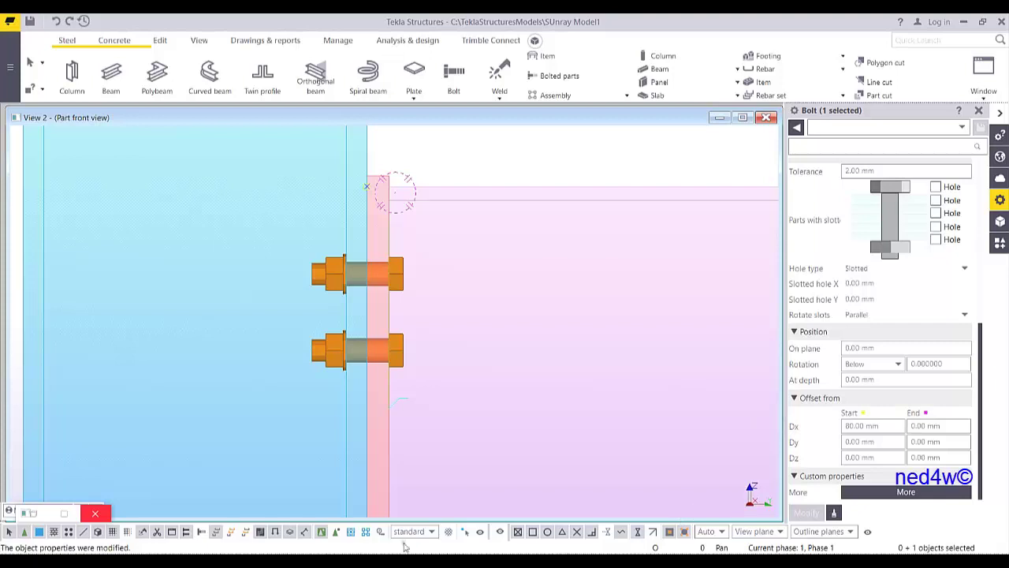
ctrl+middle_drag(426, 381, 361, 319)
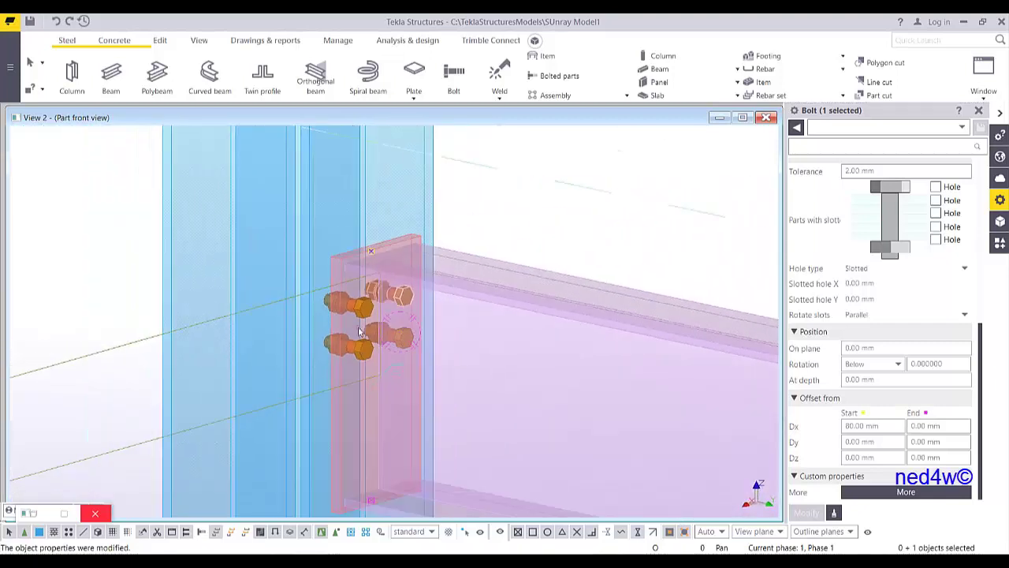
click(362, 315)
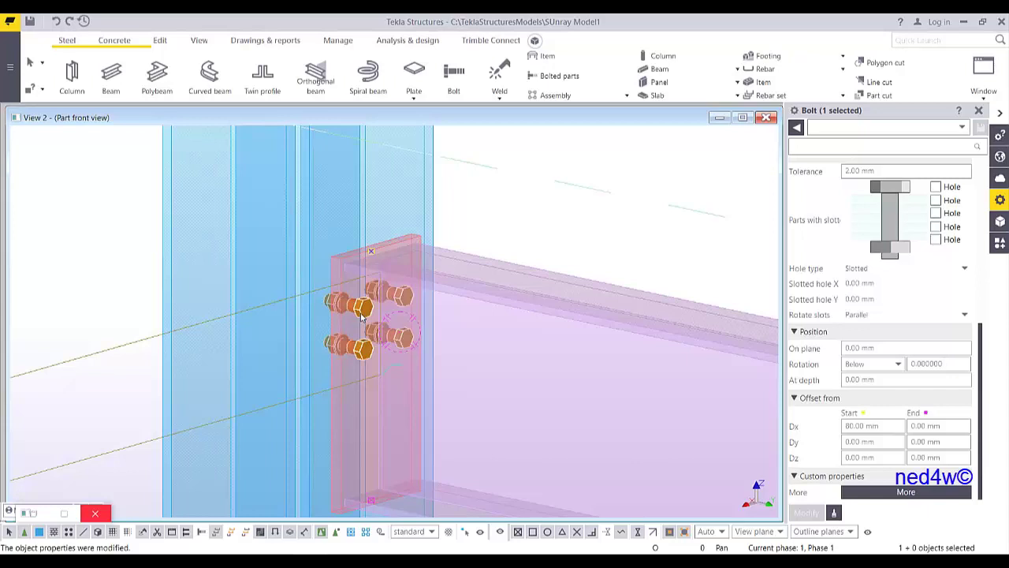
scroll(362, 315, down, 3)
scroll(361, 317, up, 5)
scroll(360, 317, down, 2)
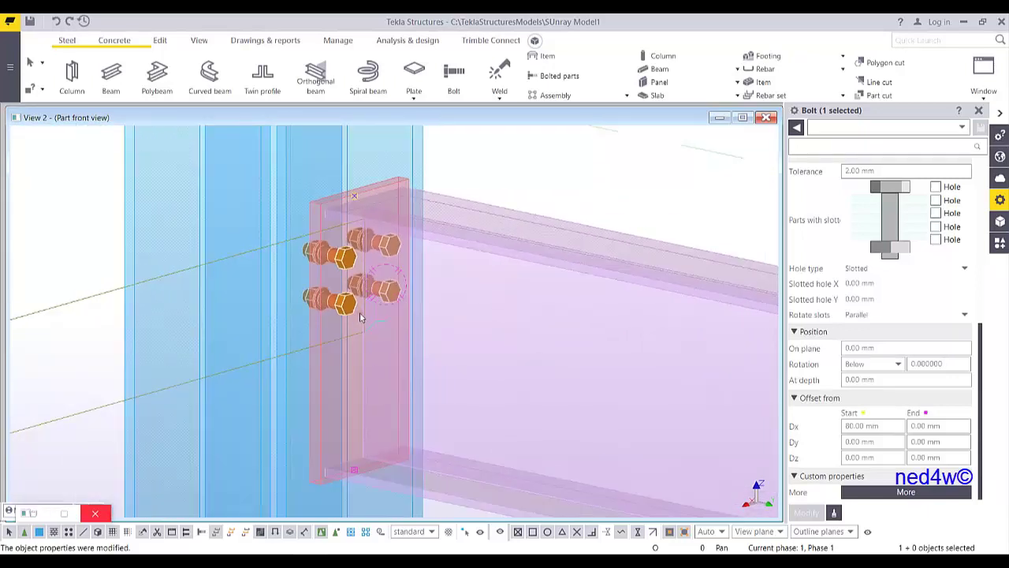
scroll(360, 313, up, 2)
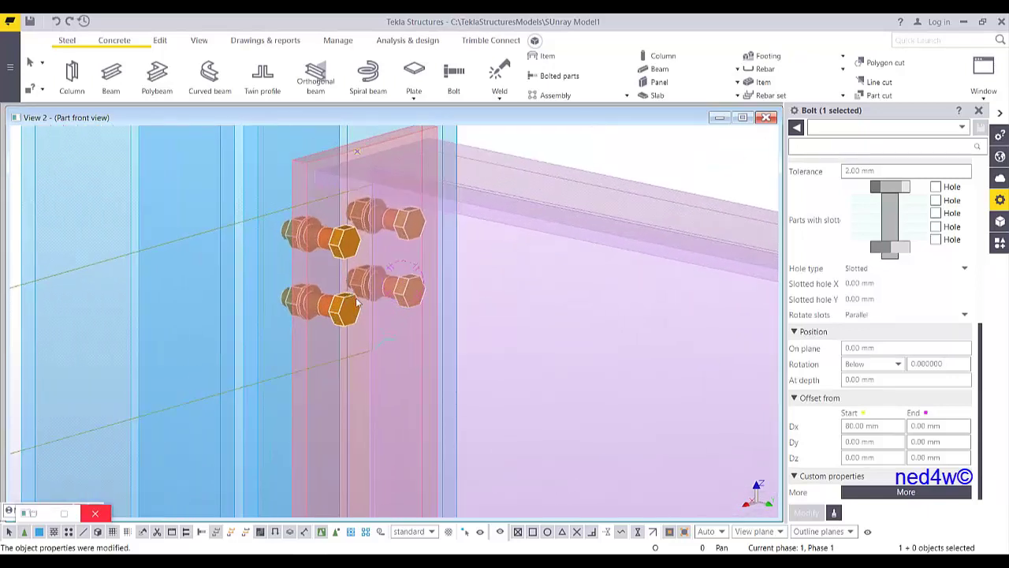
key(ctrl+p)
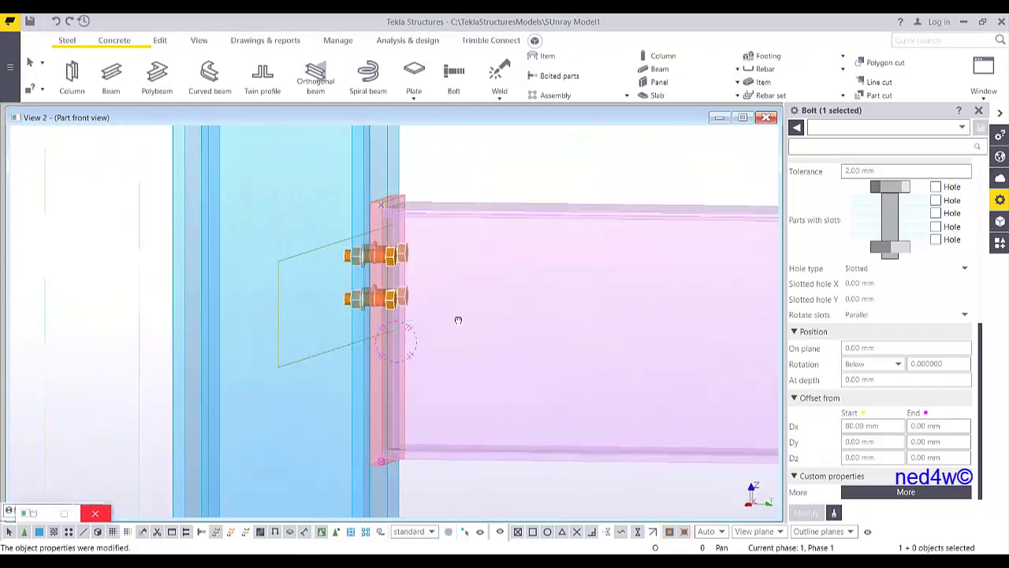
scroll(846, 342, up, 4)
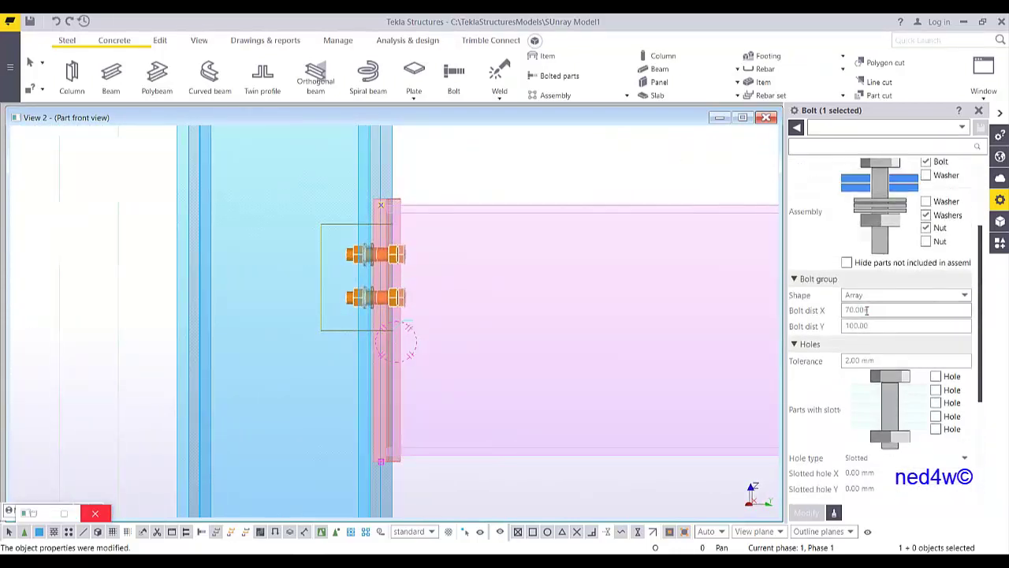
click(872, 311)
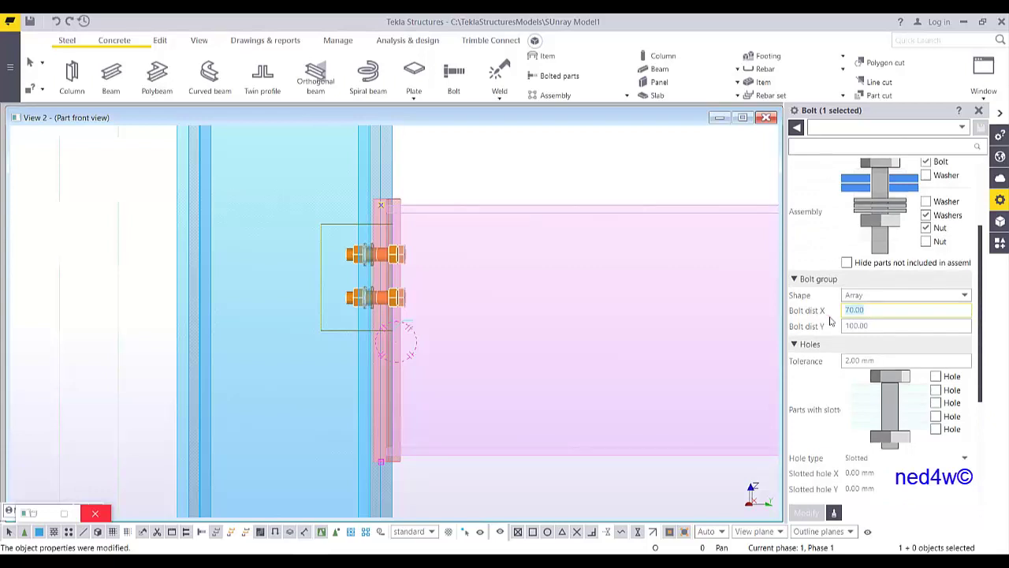
text(3*70)
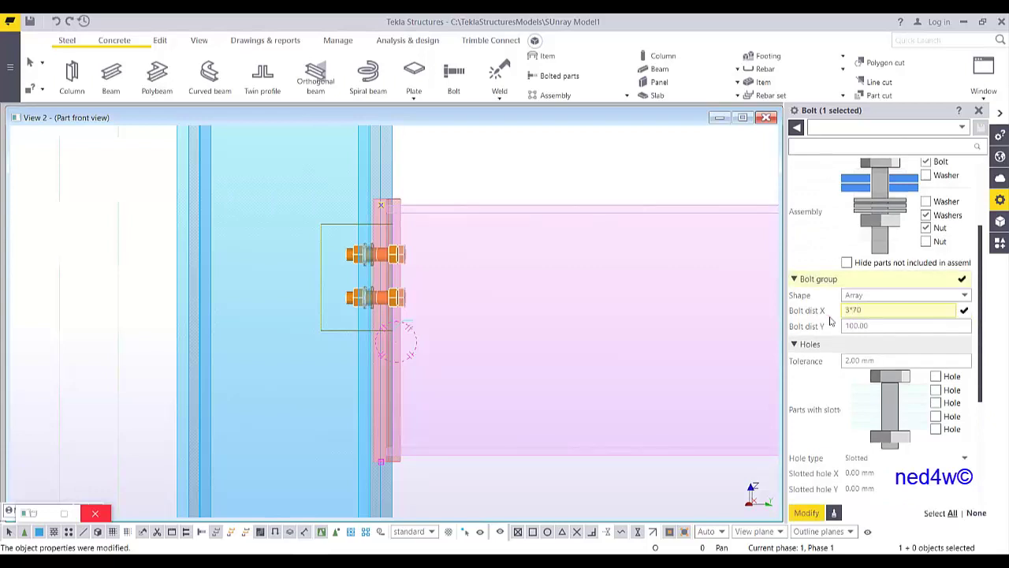
key(Return)
ctrl+middle_drag(379, 347, 440, 348)
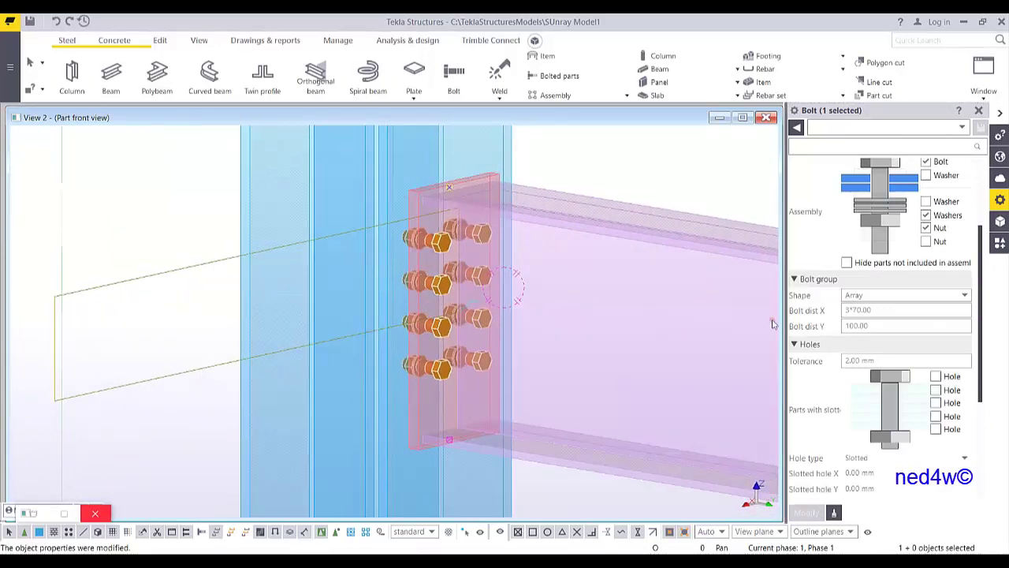
double_click(872, 310)
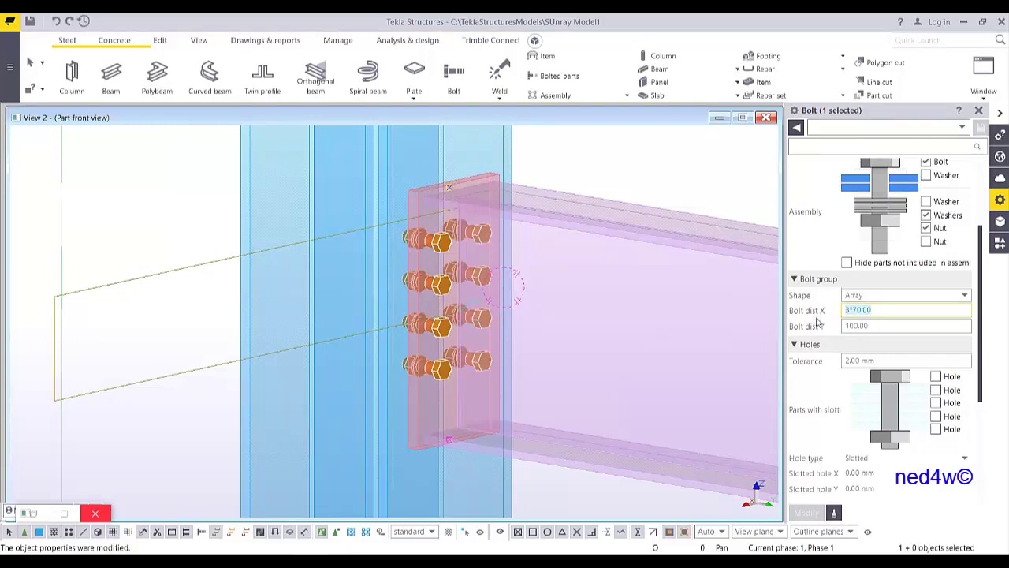
text(70)
key(Return)
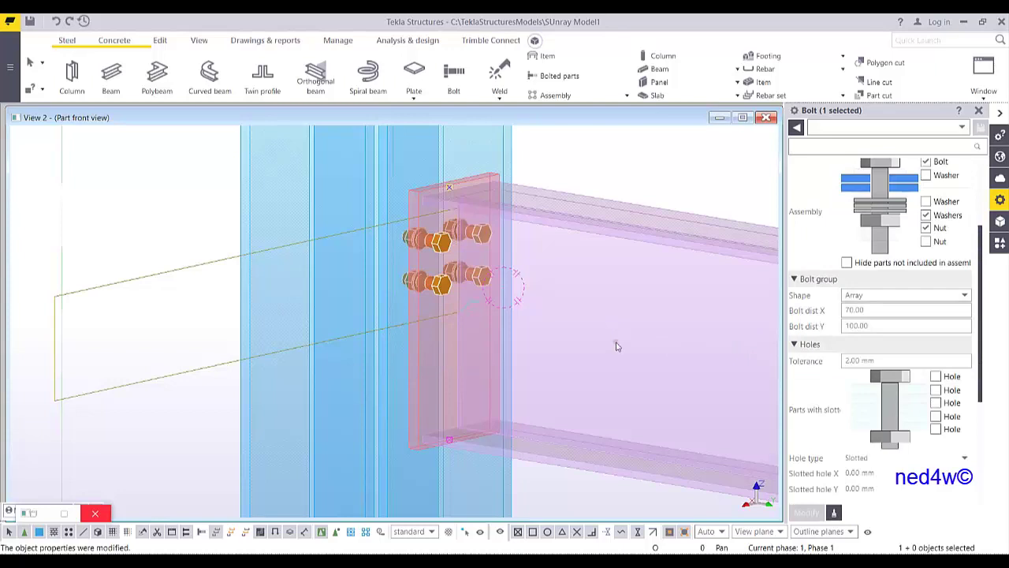
Set Bolt dist X to 70 70 70, then revise it to 70 100 70
scroll(520, 293, up, 2)
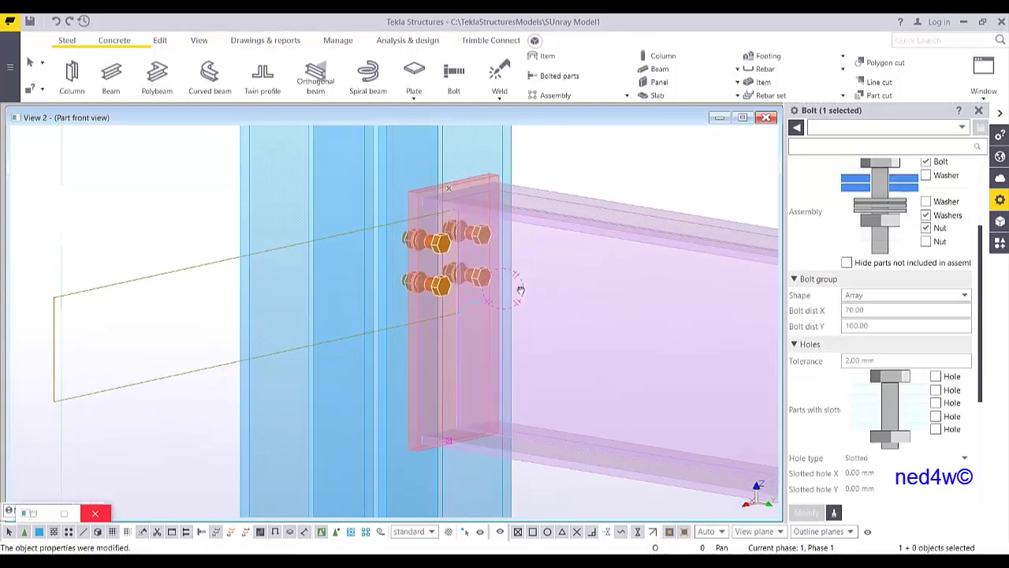
scroll(458, 260, up, 3)
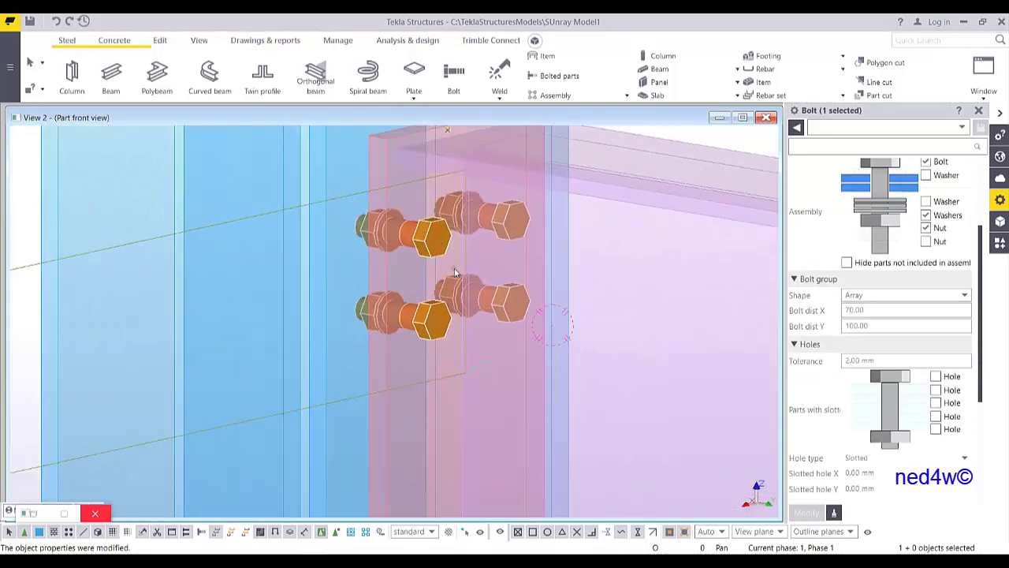
scroll(456, 277, up, 1)
scroll(458, 278, down, 4)
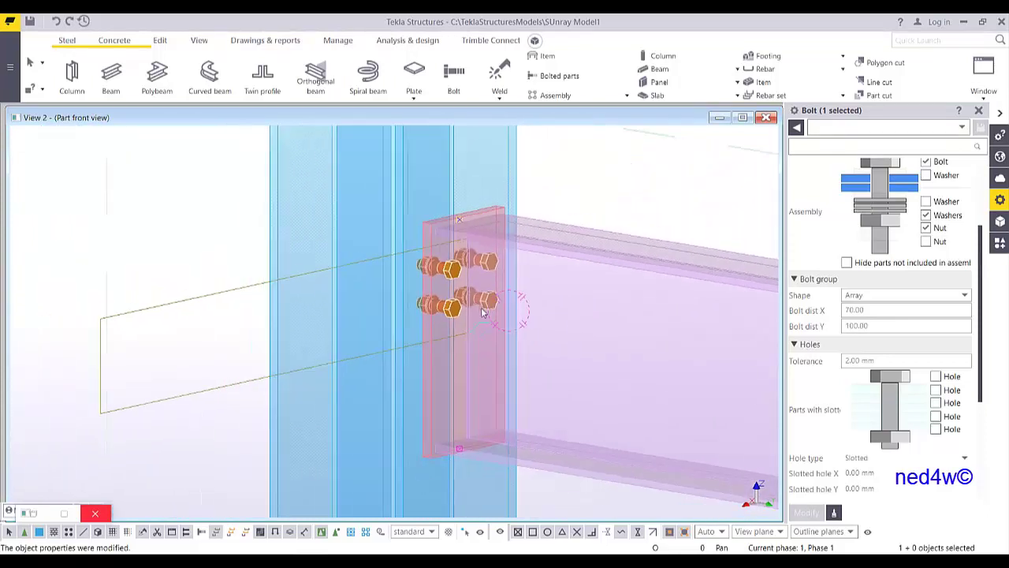
click(871, 310)
text(70 70 70)
key(Return)
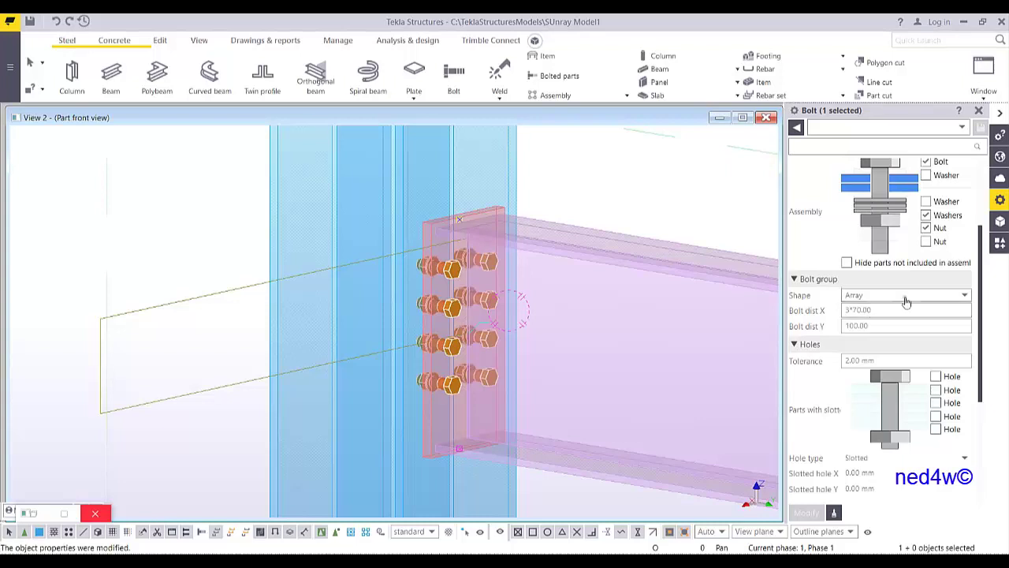
click(890, 310)
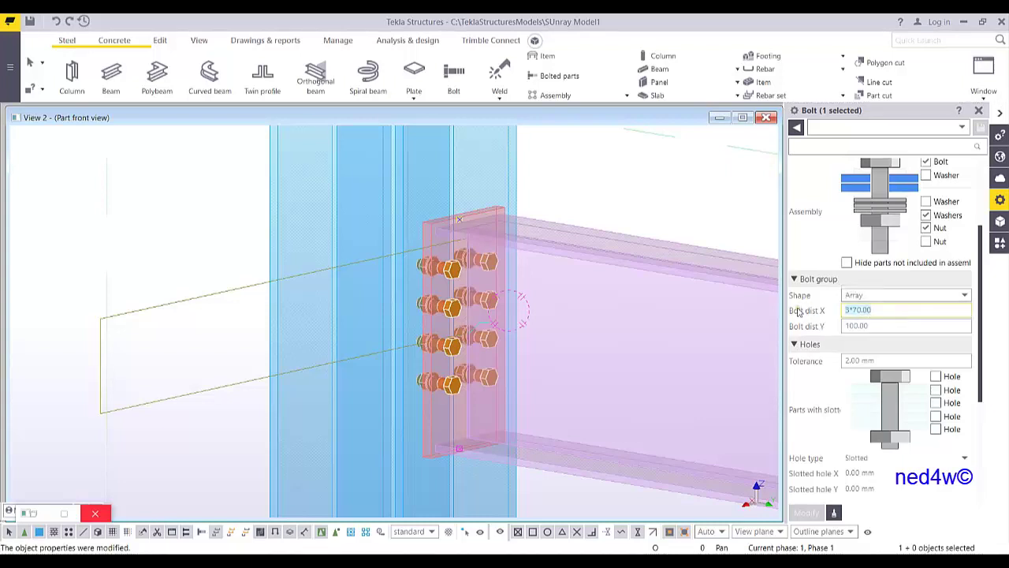
text(70)
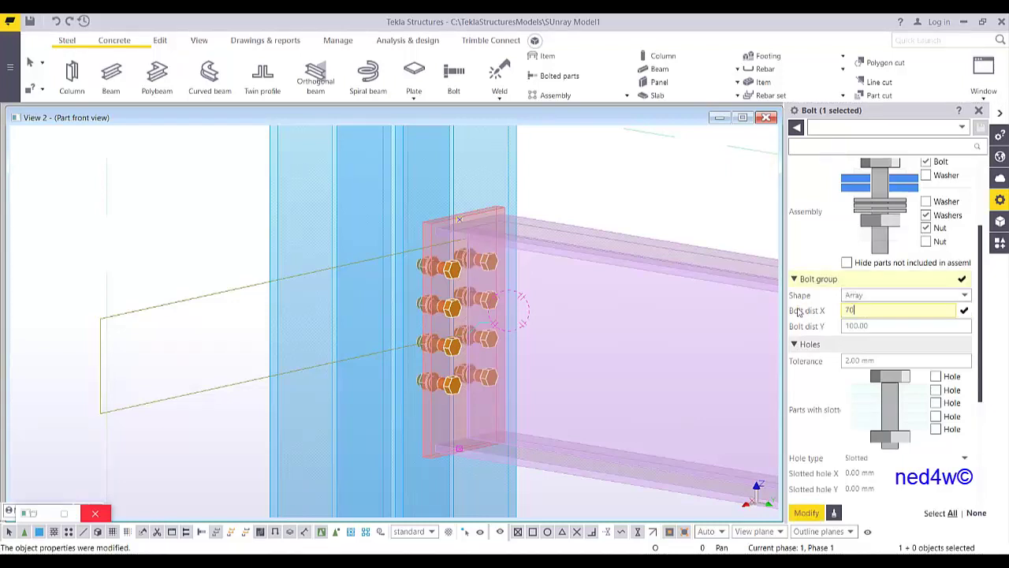
text( 100 70)
key(Return)
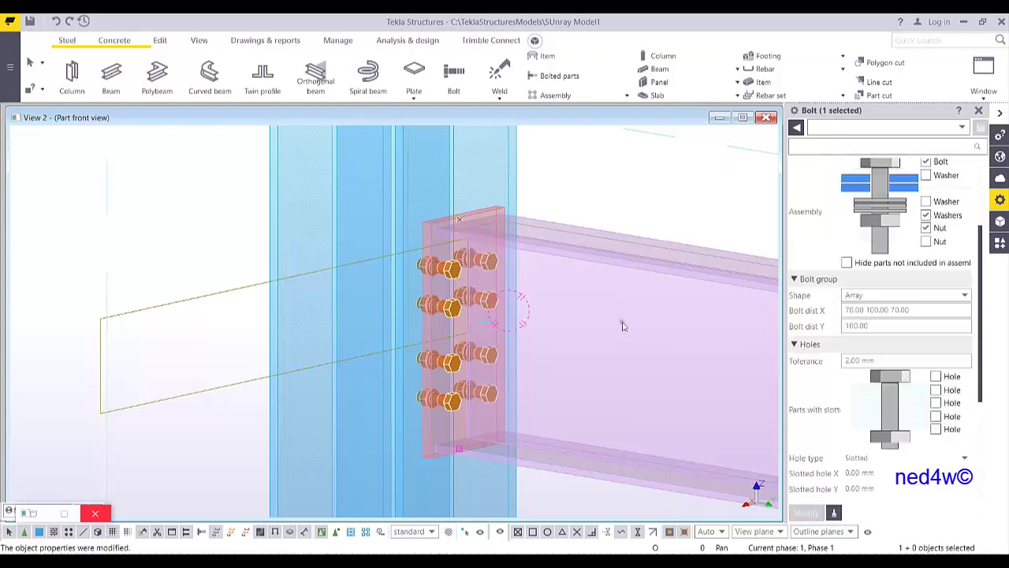
Change Bolt dist X to 3*70 for four evenly spaced bolt rows
mouse_move(379, 379)
ctrl+middle_down()
mouse_move(457, 368)
mouse_move(395, 389)
ctrl+middle_up()
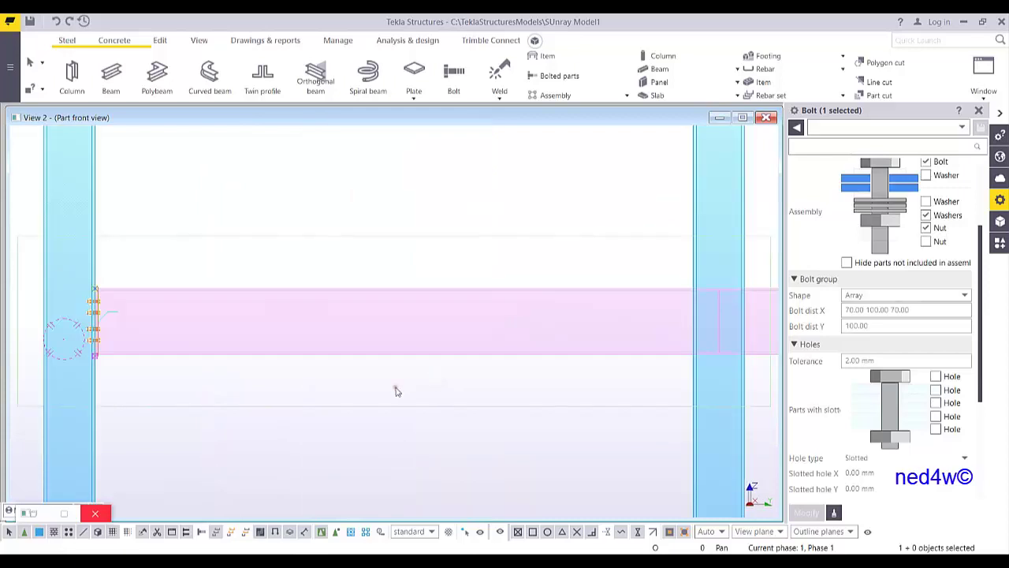
ctrl+middle_drag(51, 343, 435, 320)
scroll(134, 291, up, 2)
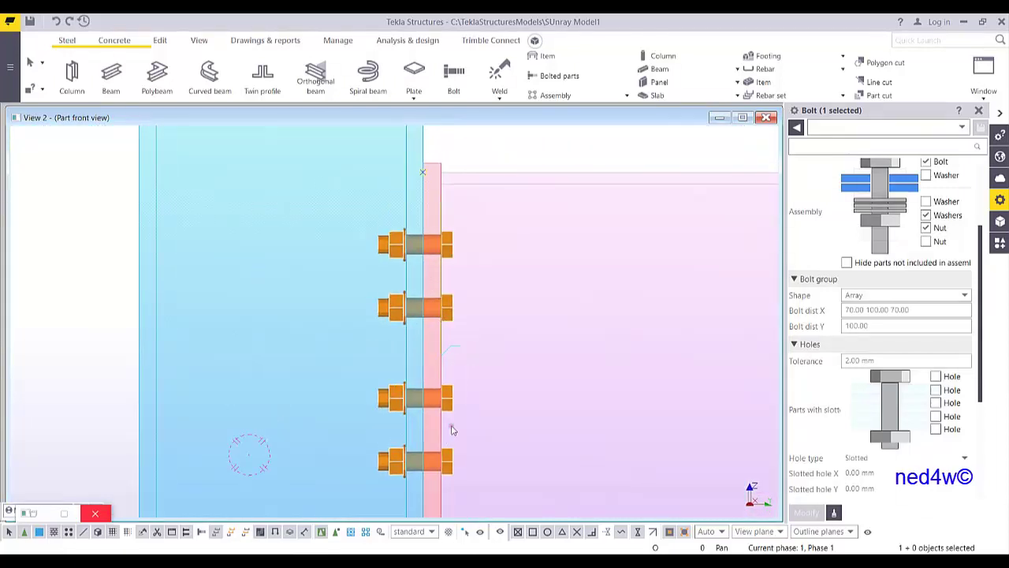
click(923, 310)
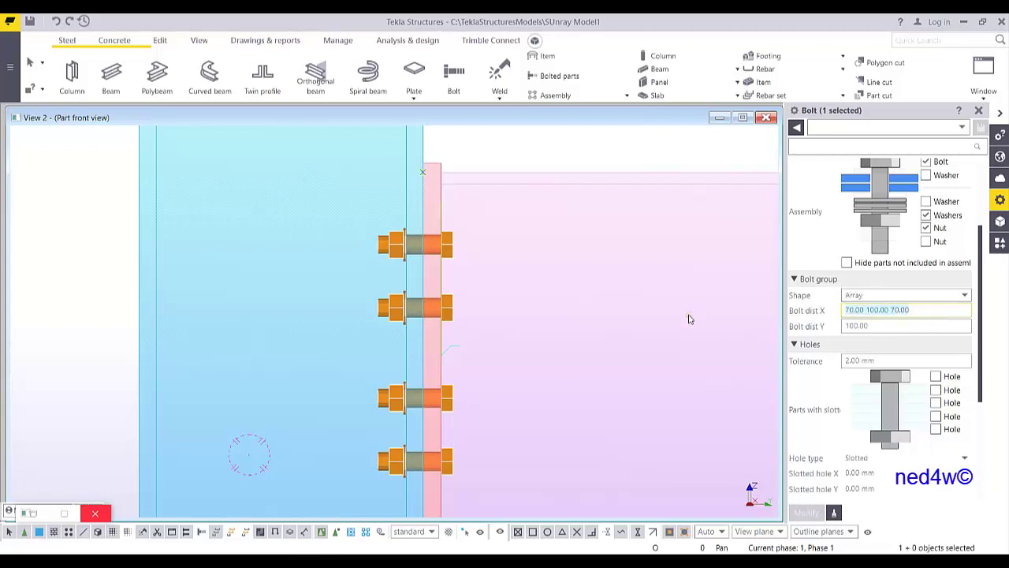
text(3*70)
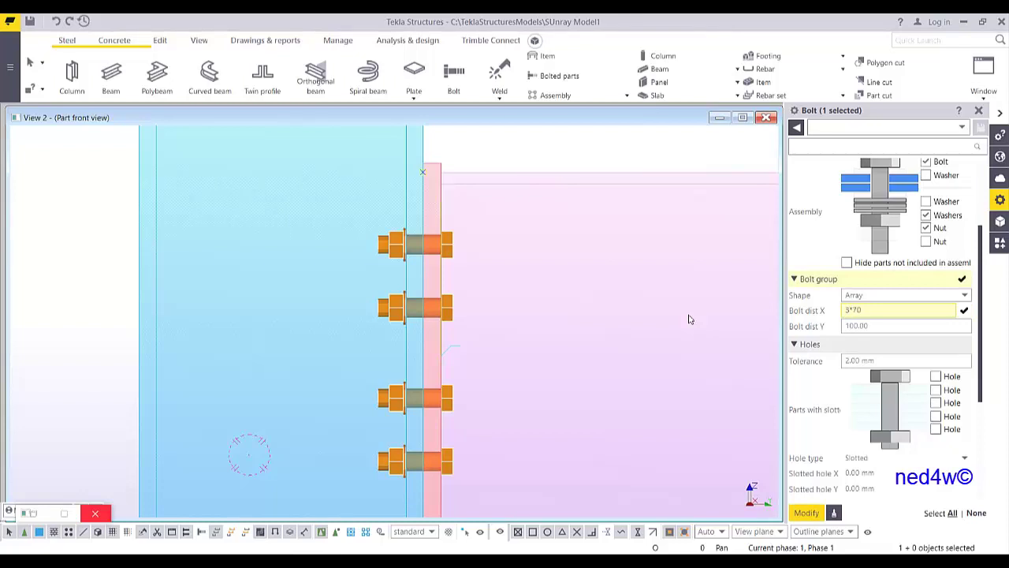
key(Return)
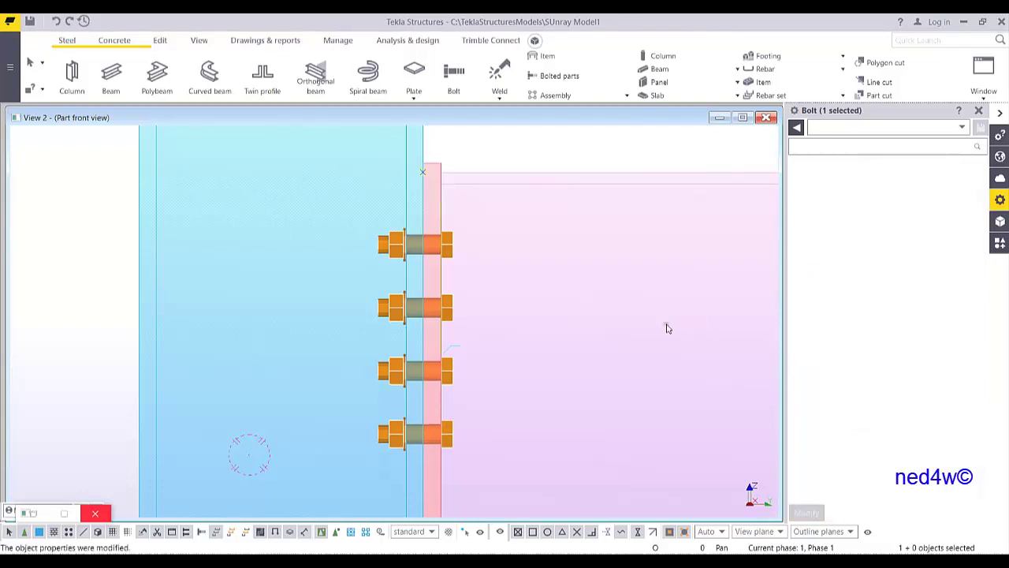
Orbit into a 3-D view and display the parts as opaque shaded solids
scroll(466, 291, down, 3)
mouse_move(466, 291)
ctrl+middle_down()
mouse_move(425, 331)
mouse_move(358, 324)
mouse_move(484, 318)
ctrl+middle_up()
key(ctrl+4)
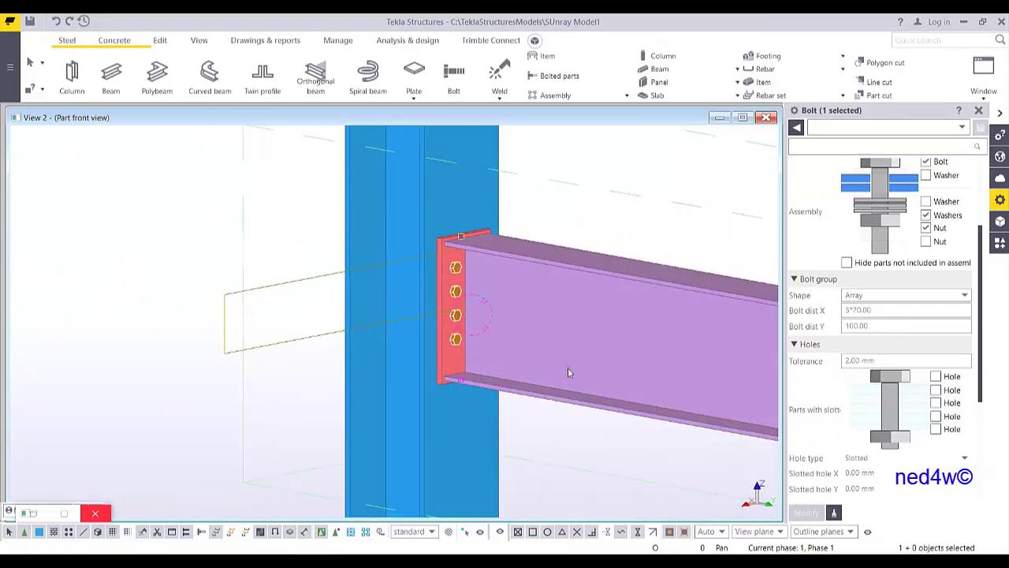